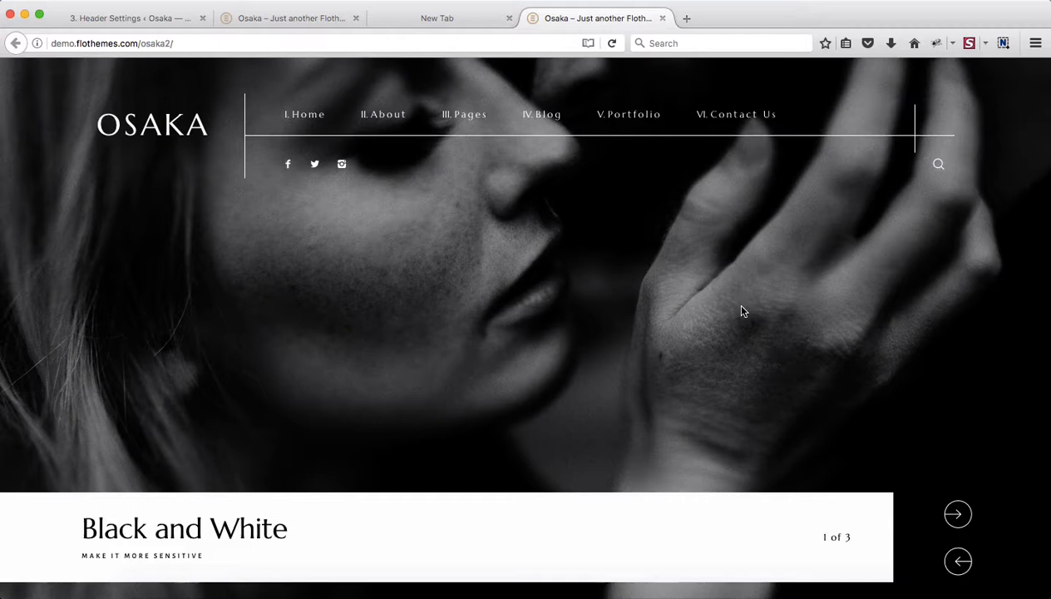
# Review the Manual Setup section of the Osaka Style Kit 2 documentation, from the Styling colors through the Home and Font sections.
pyautogui.press('super+grave')
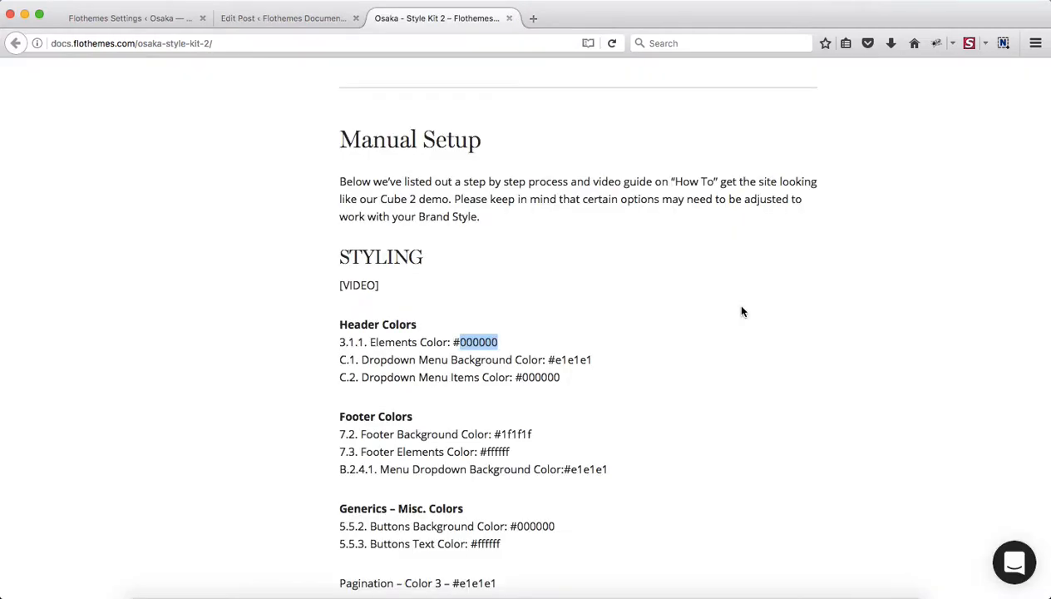
pyautogui.click(743, 312)
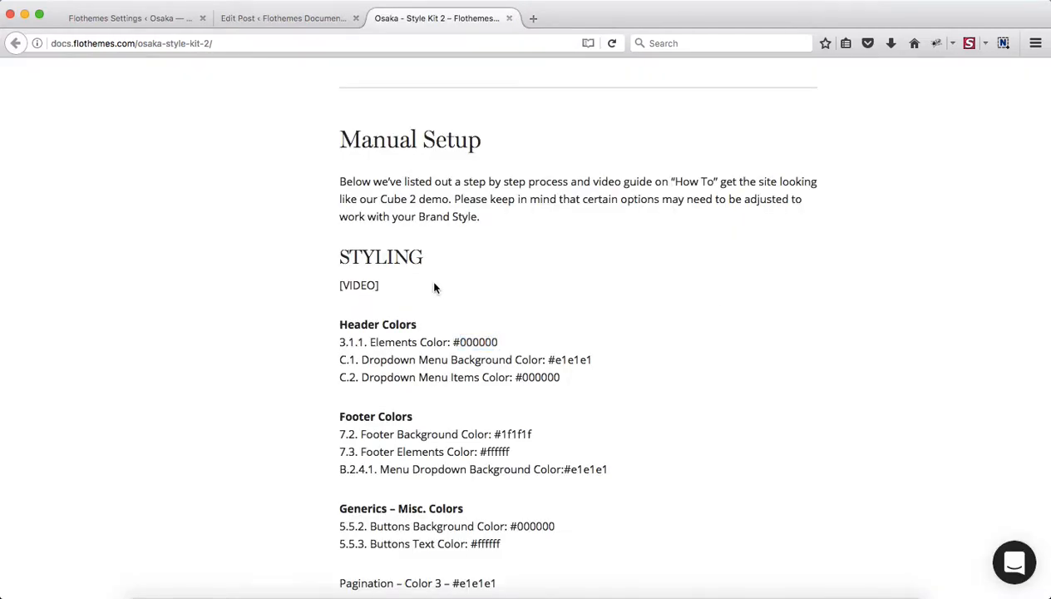
pyautogui.scroll(-2, 523, 254)
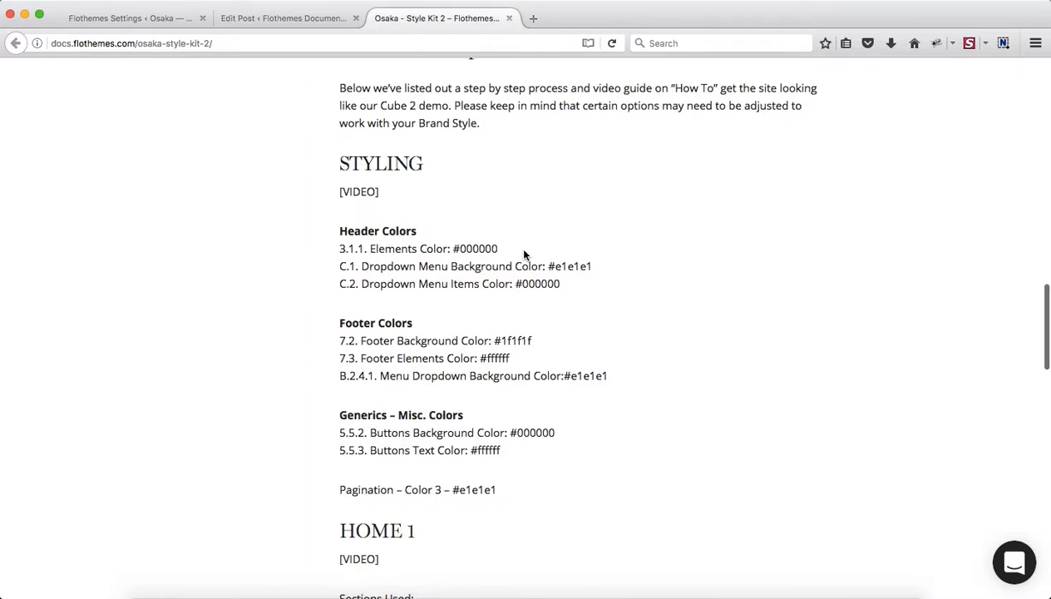
pyautogui.scroll(1, 523, 254)
pyautogui.doubleClick(390, 223)
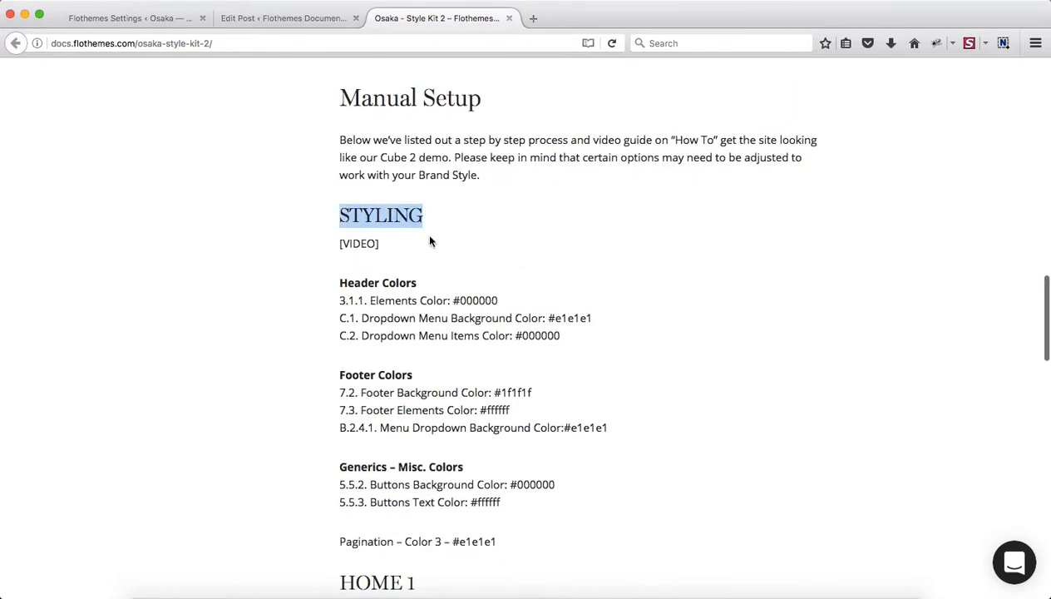
pyautogui.scroll(-5, 390, 227)
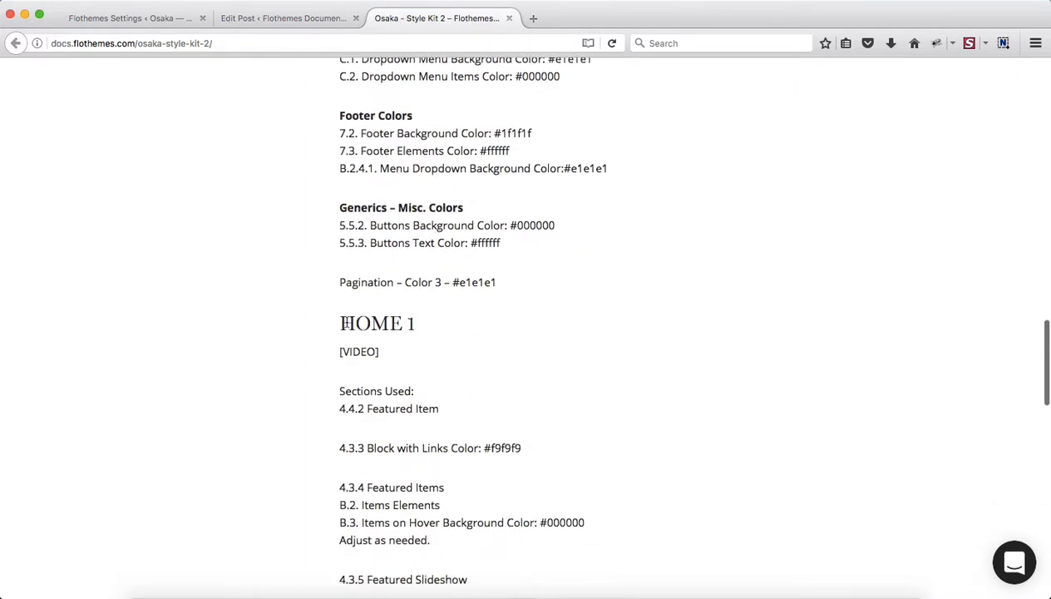
pyautogui.scroll(-15, 344, 323)
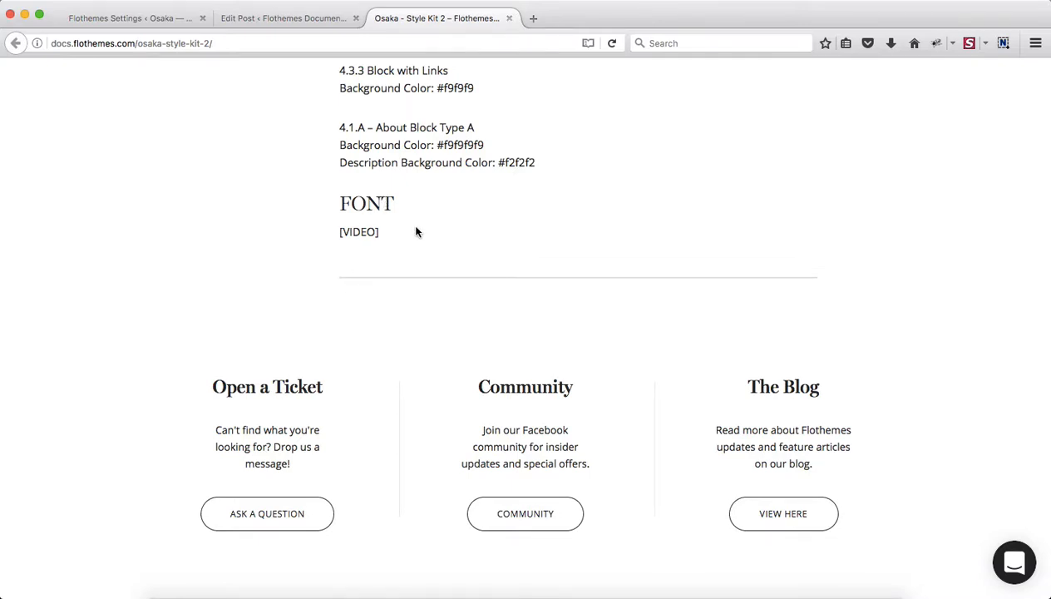
pyautogui.scroll(10, 433, 312)
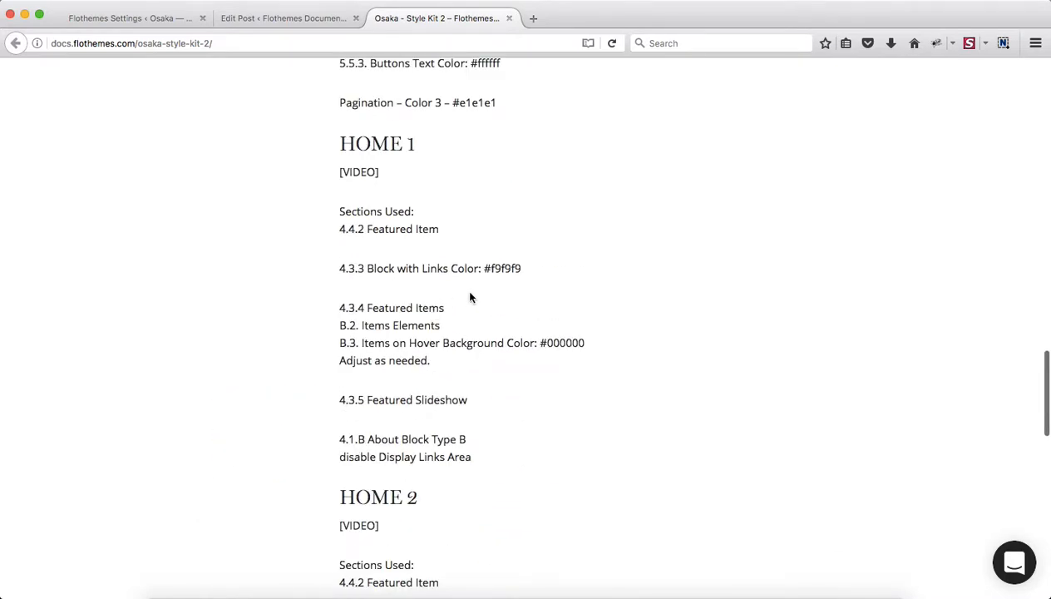
pyautogui.scroll(10, 470, 297)
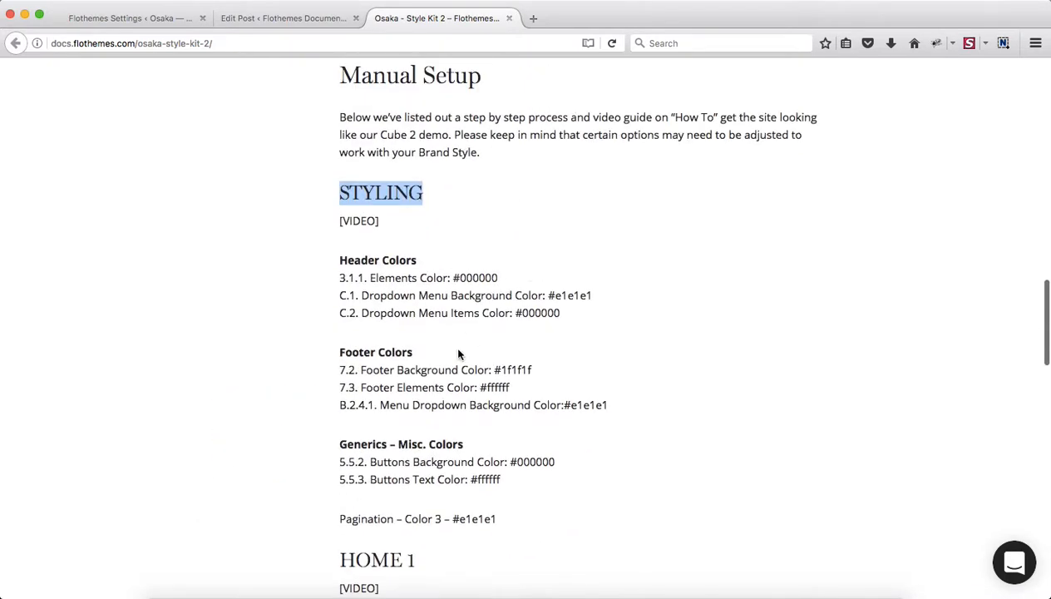
pyautogui.scroll(-10, 457, 353)
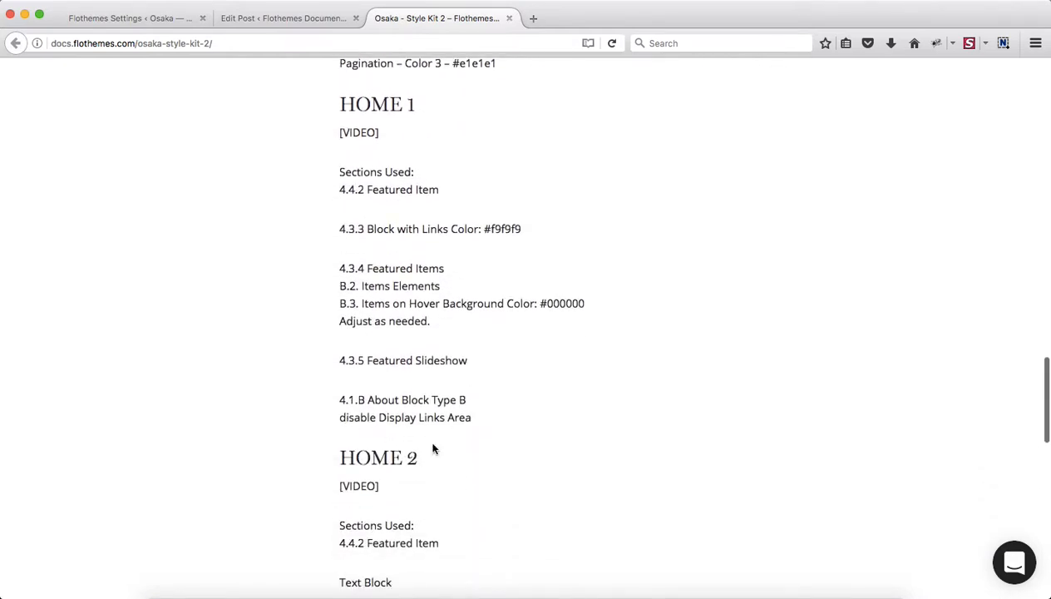
pyautogui.scroll(-5, 435, 329)
pyautogui.scroll(5, 446, 321)
pyautogui.scroll(10, 445, 321)
pyautogui.scroll(-3, 446, 322)
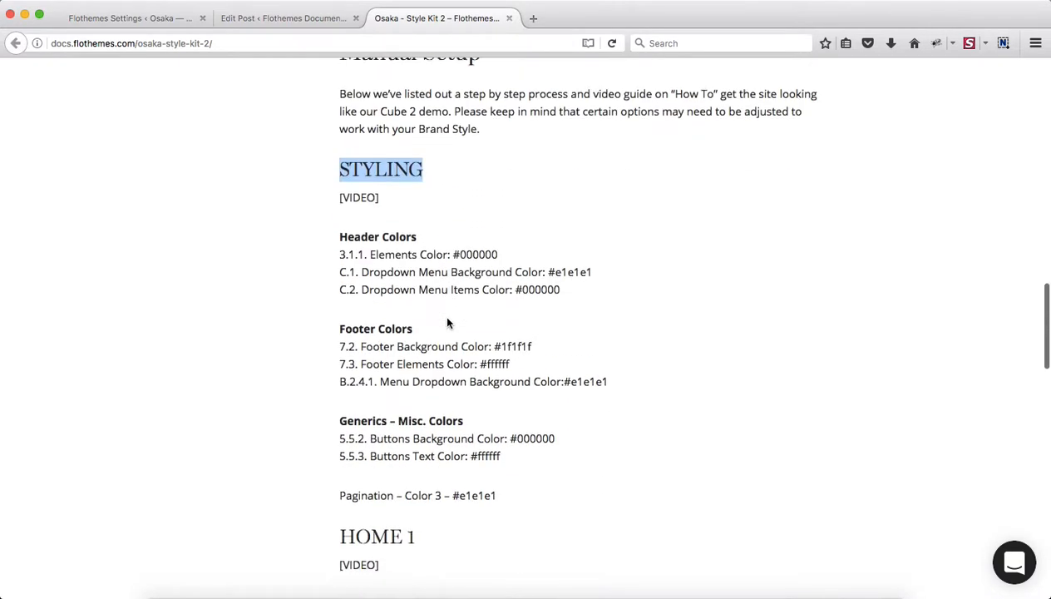
pyautogui.scroll(-1, 424, 185)
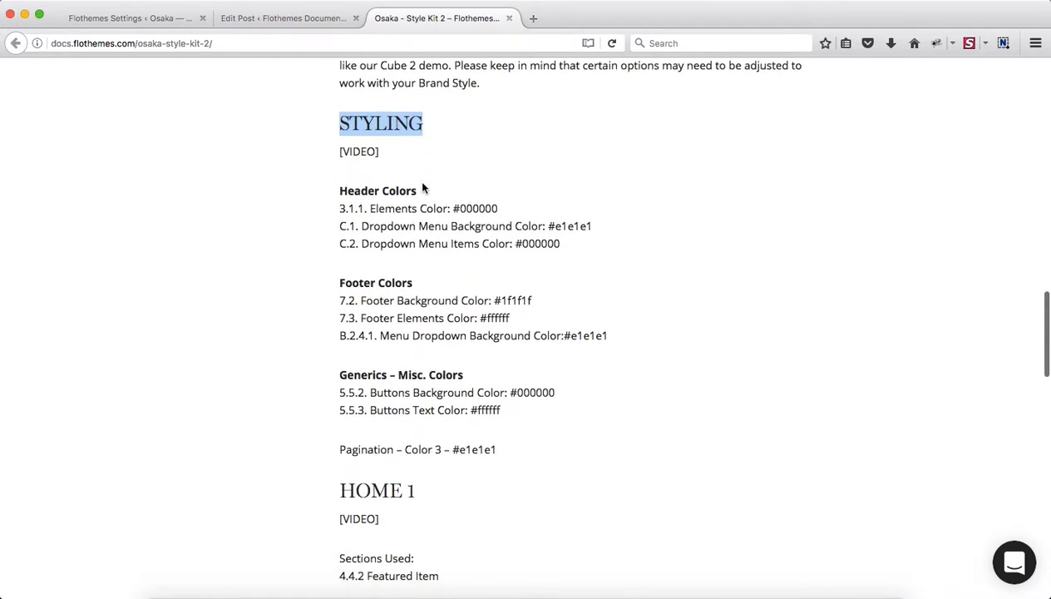
pyautogui.scroll(-1, 422, 188)
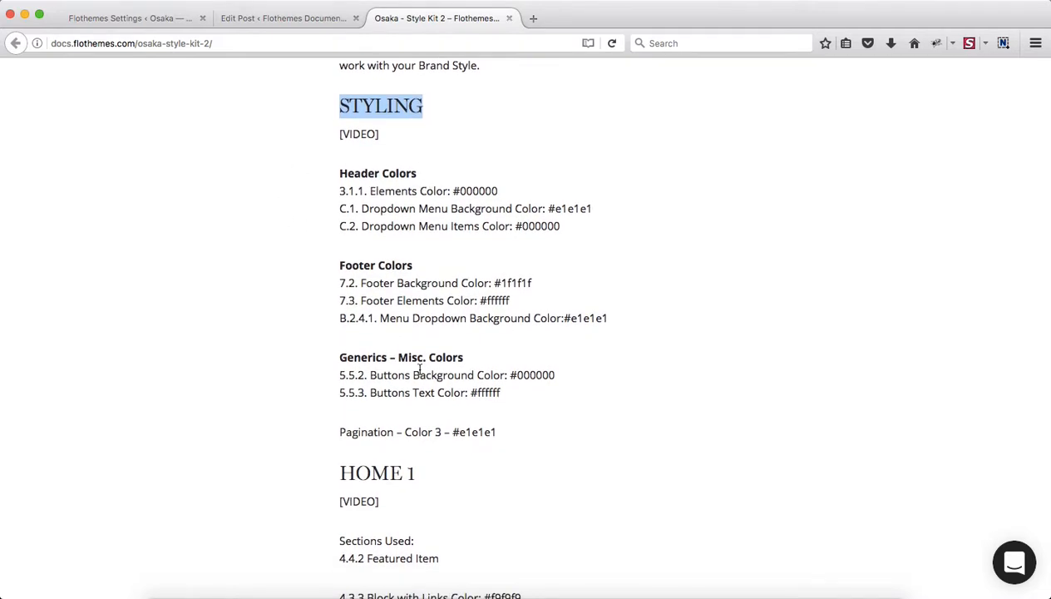
# Examine the Desktop Header settings on the Osaka site, including the header types, Elements Color, logo and menu options.
pyautogui.press('super+grave')
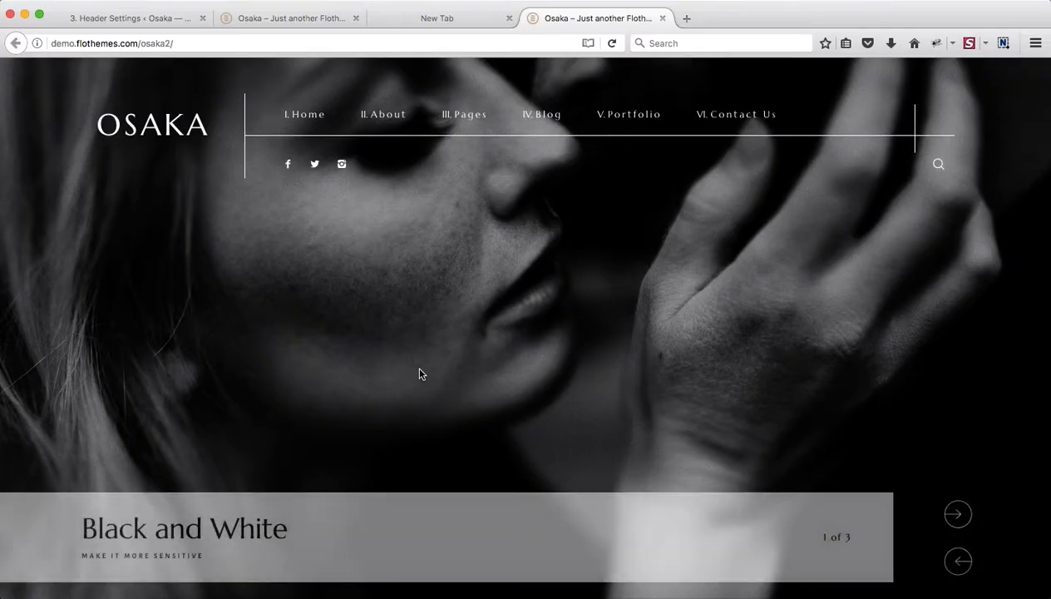
pyautogui.hotkey('ctrl', 'Tab')
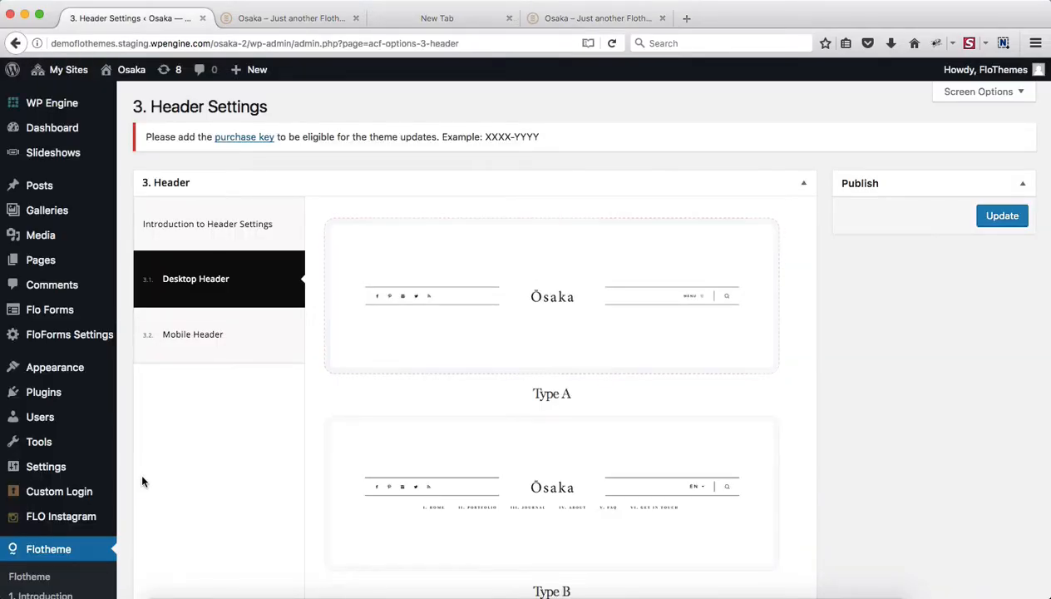
pyautogui.scroll(-3, 233, 283)
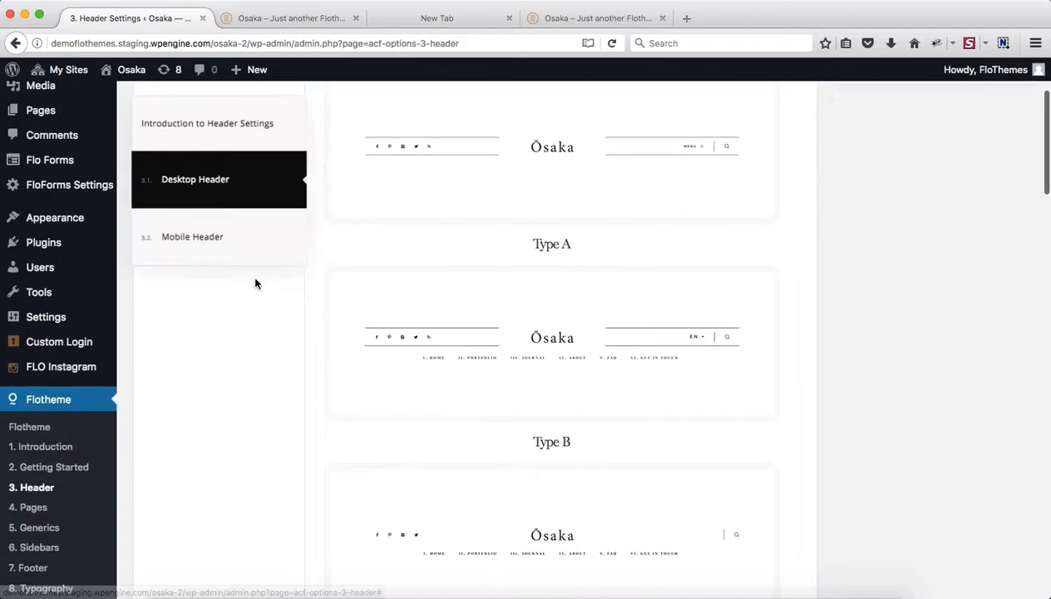
pyautogui.scroll(3, 250, 332)
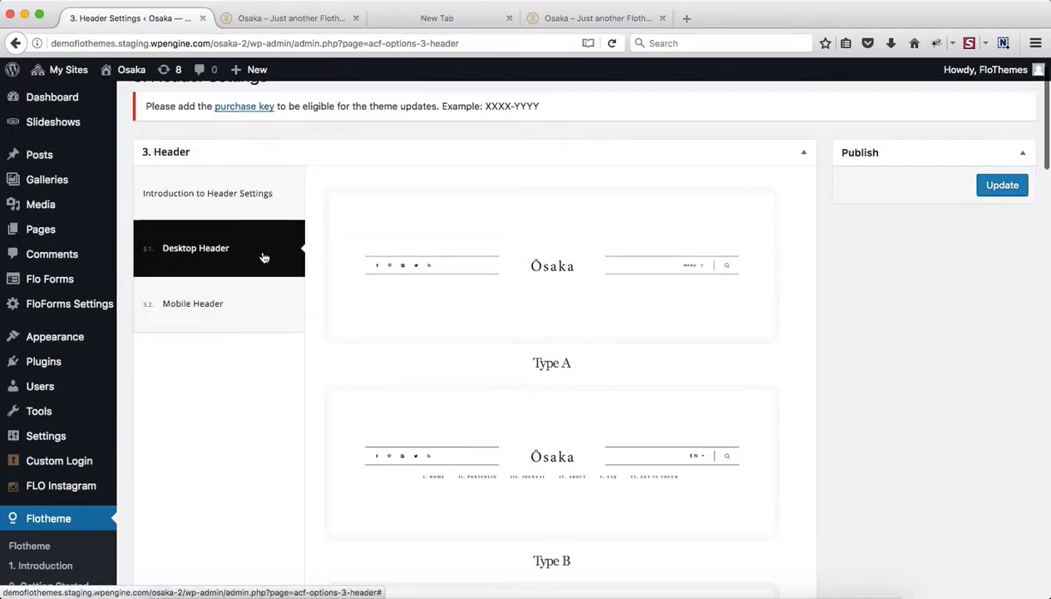
pyautogui.scroll(-5, 593, 252)
pyautogui.scroll(-5, 595, 253)
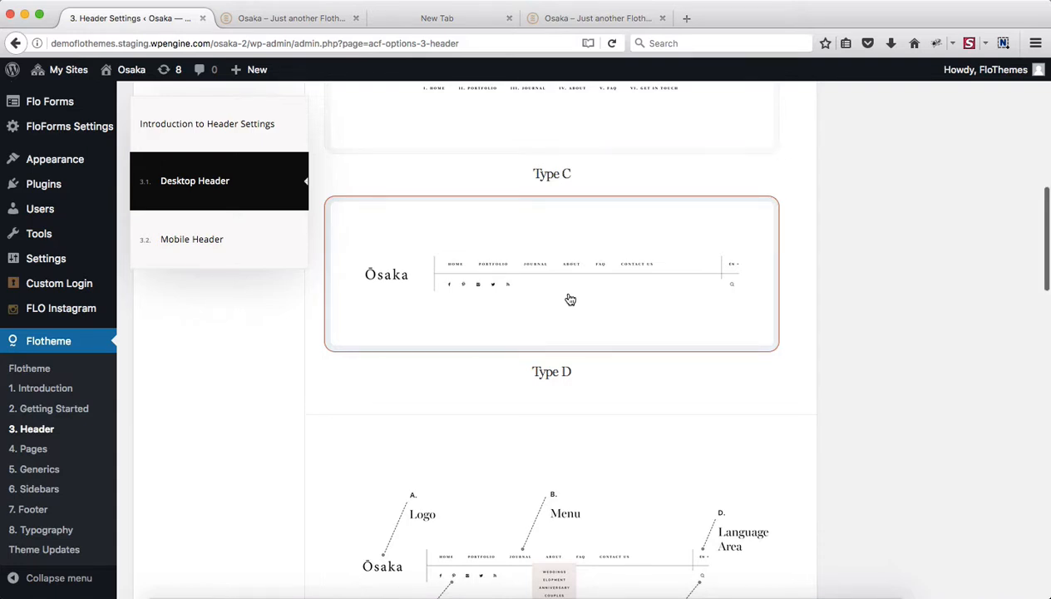
pyautogui.scroll(-10, 571, 299)
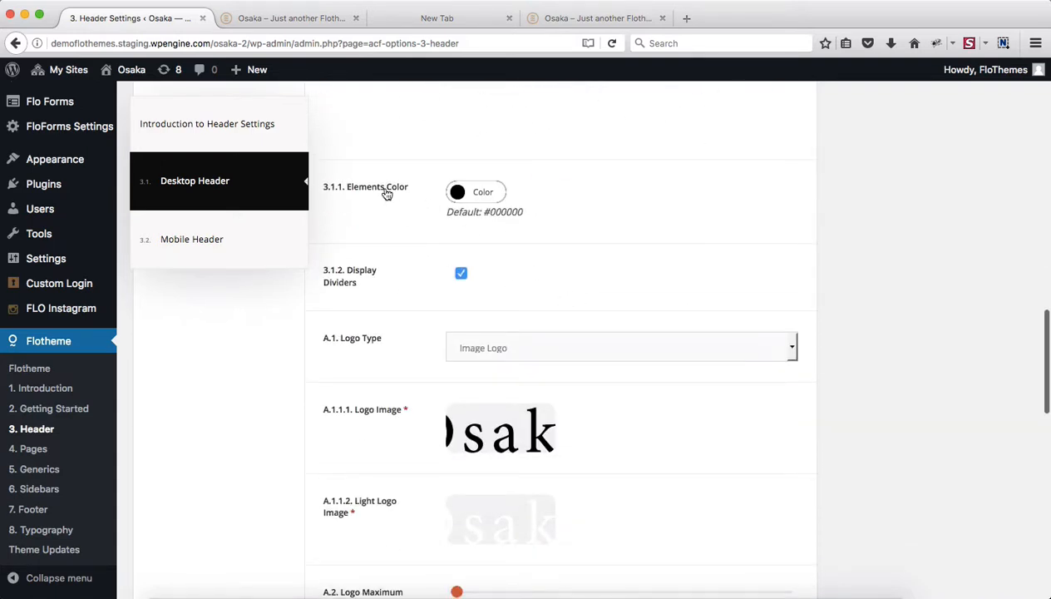
pyautogui.click(500, 193)
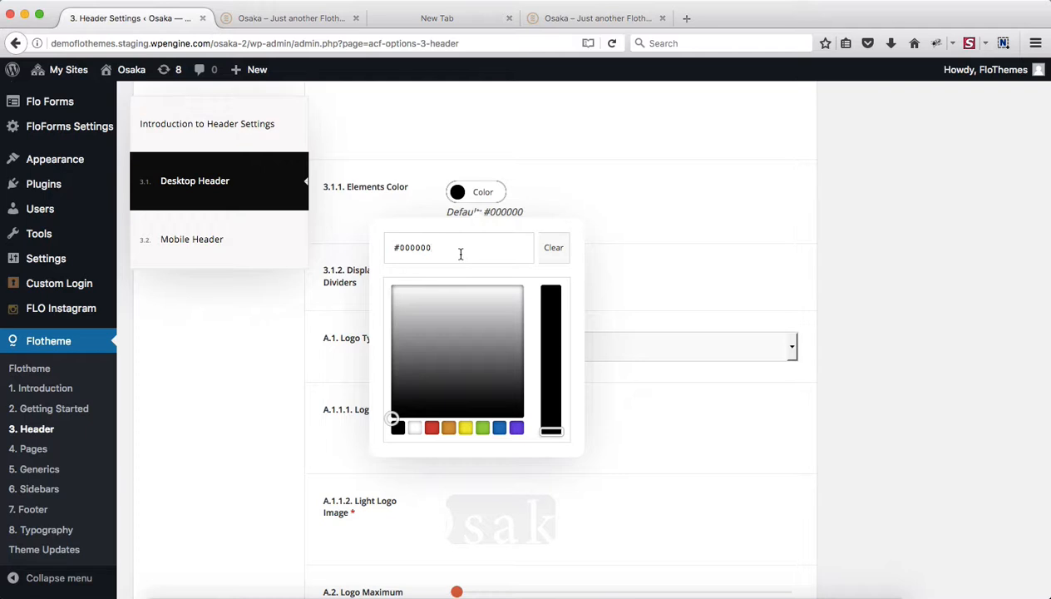
pyautogui.click(809, 198)
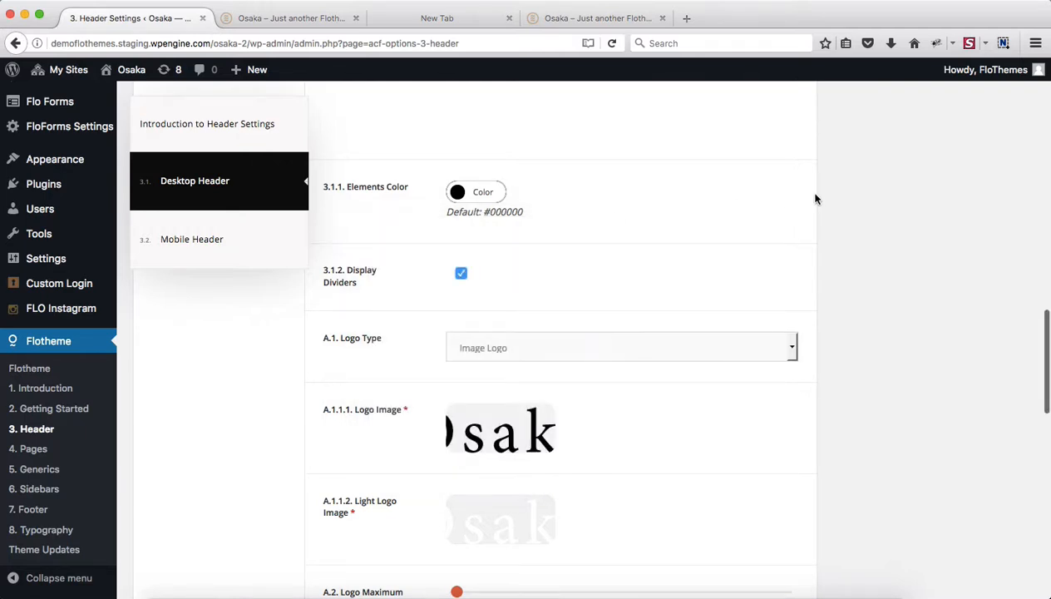
pyautogui.scroll(-3, 811, 197)
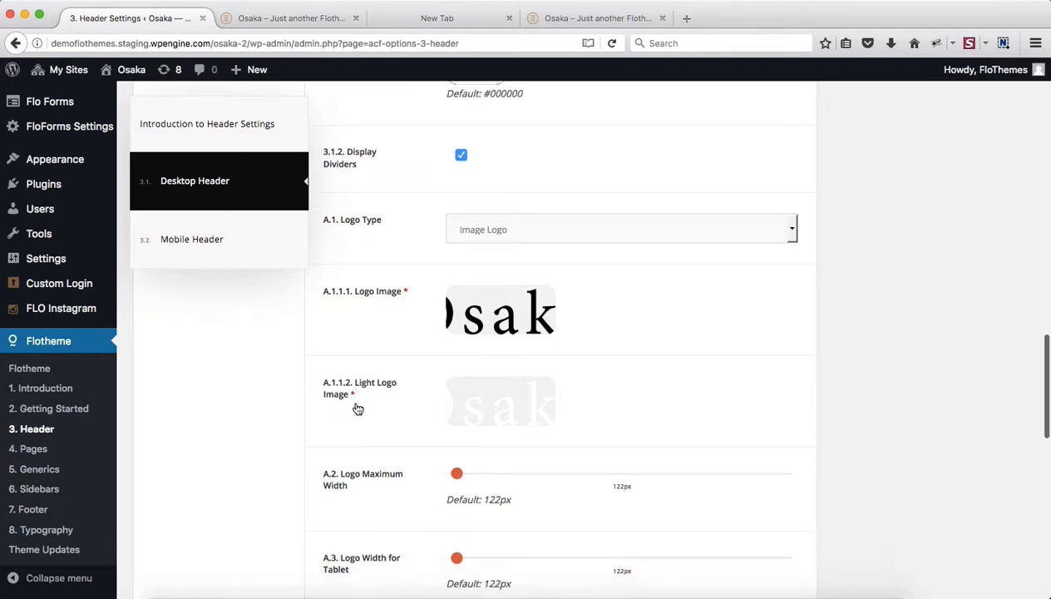
pyautogui.scroll(-4, 357, 408)
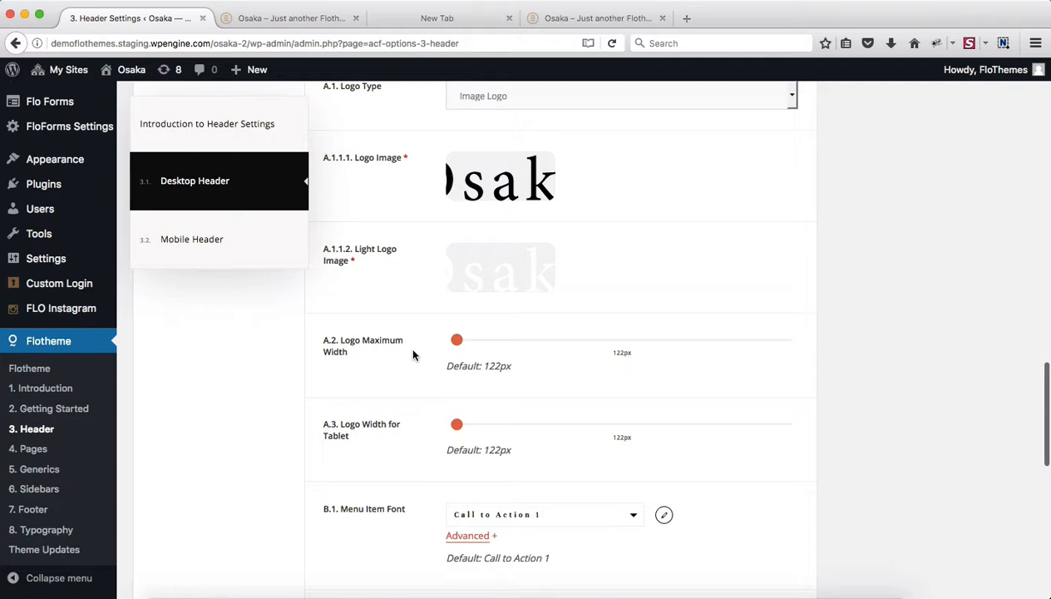
pyautogui.scroll(-2, 414, 355)
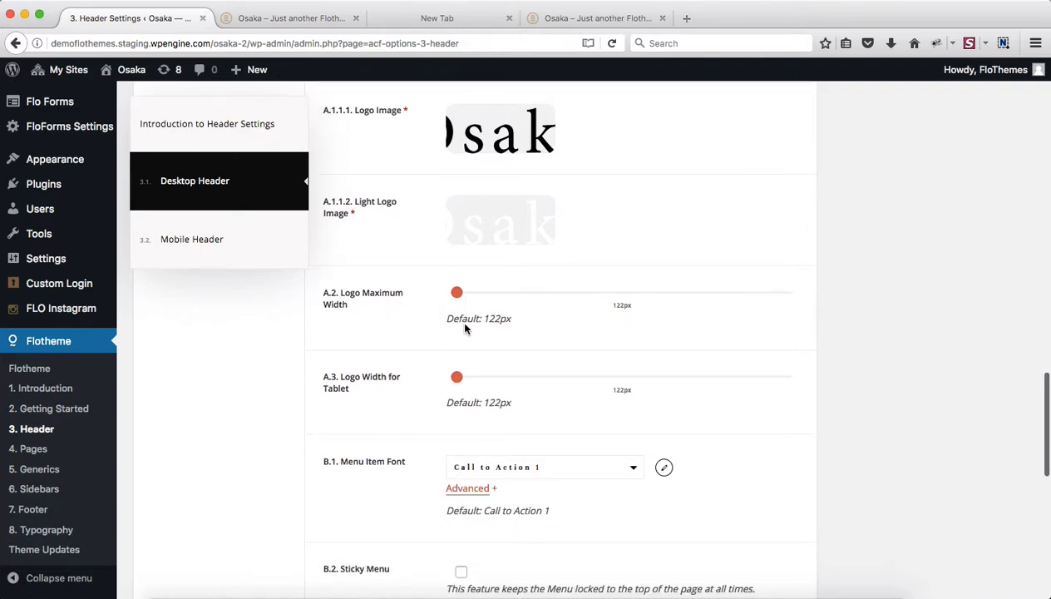
pyautogui.scroll(-5, 465, 328)
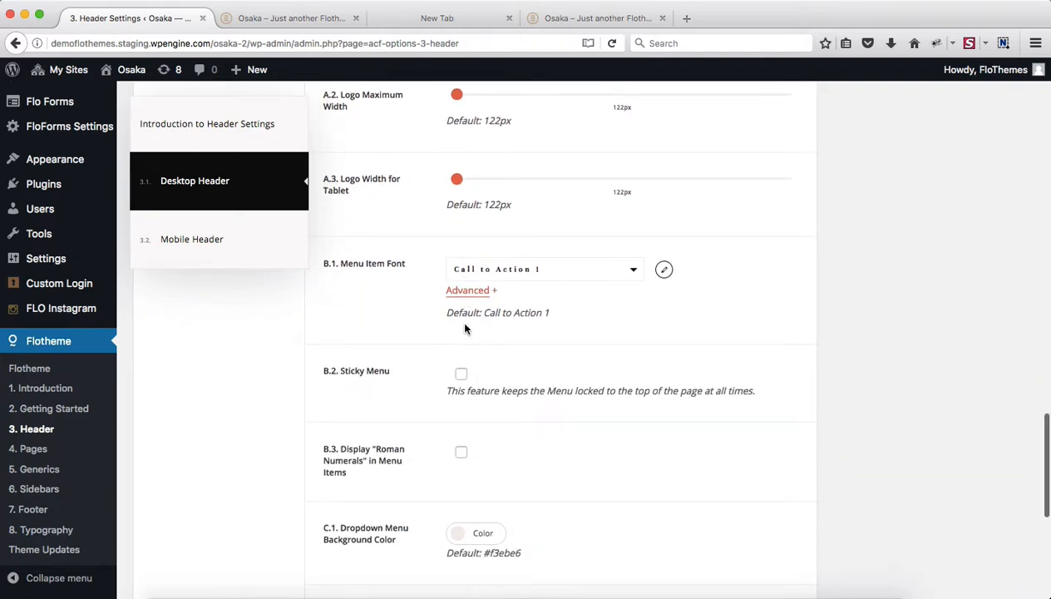
pyautogui.scroll(-5, 465, 329)
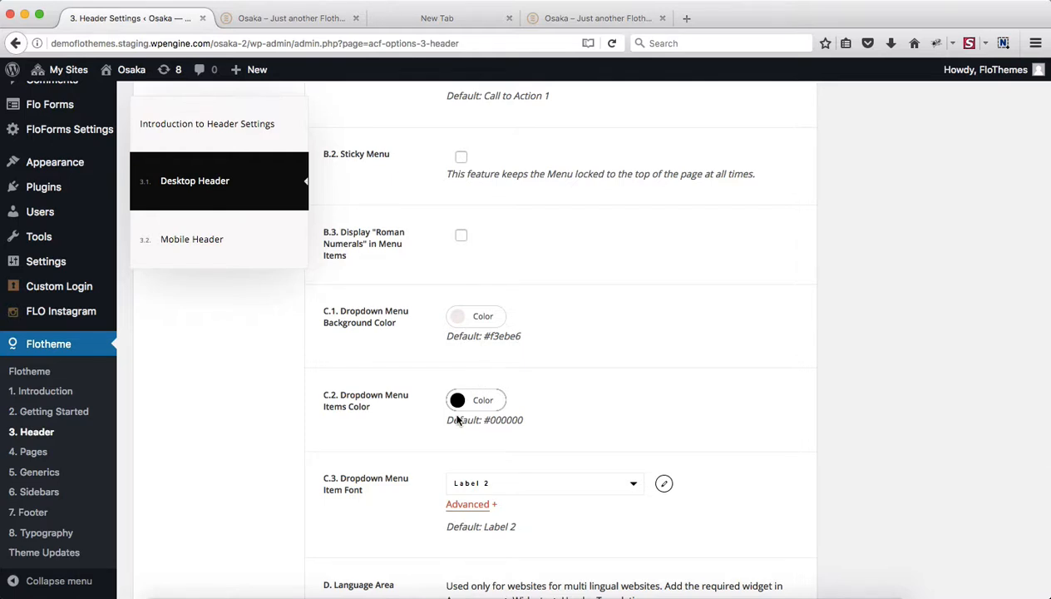
# Copy the Dropdown Menu Background Color value from the style kit documentation and set option C.1 to #e1e1e1.
pyautogui.press('super+grave')
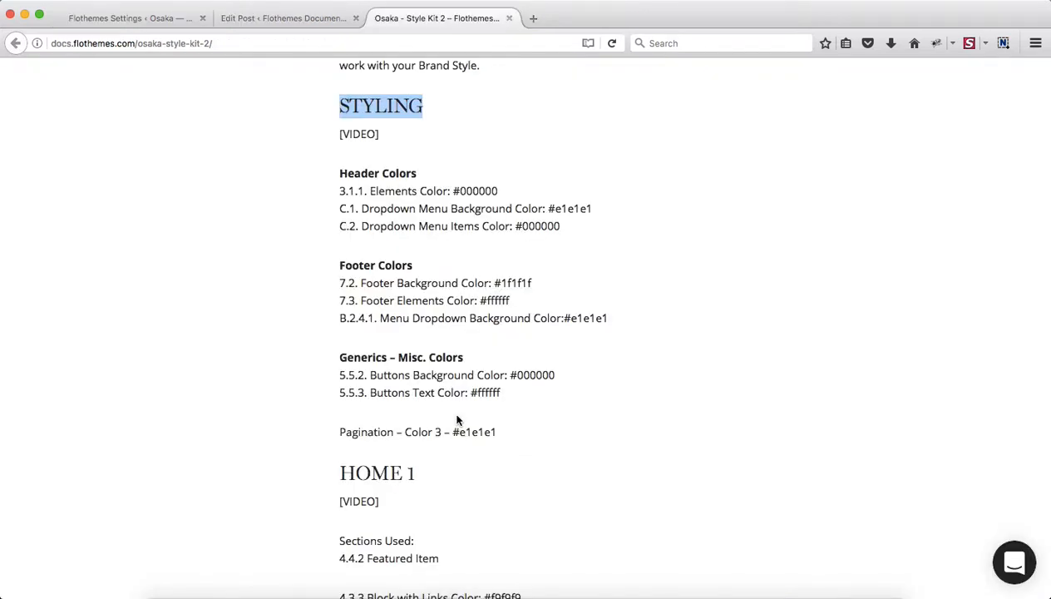
pyautogui.click(462, 205)
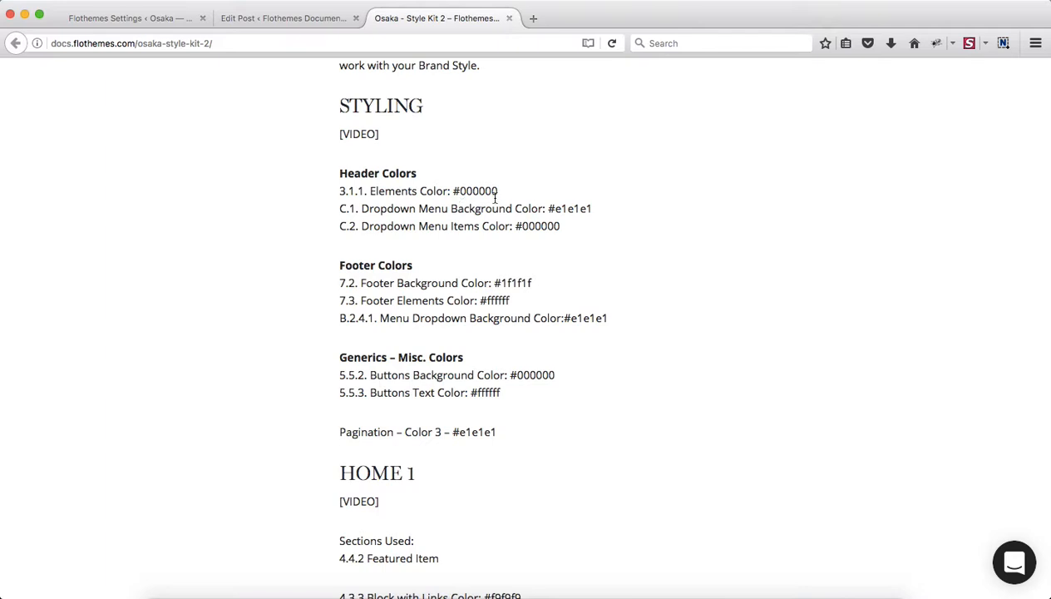
pyautogui.moveTo(550, 209); pyautogui.dragTo(587, 209)
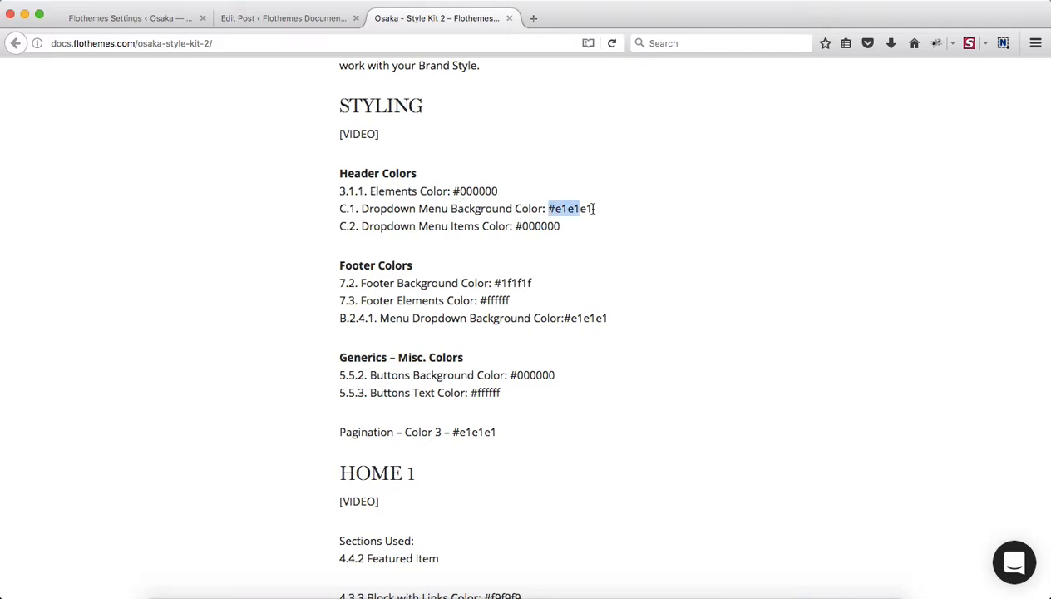
pyautogui.press('super+grave')
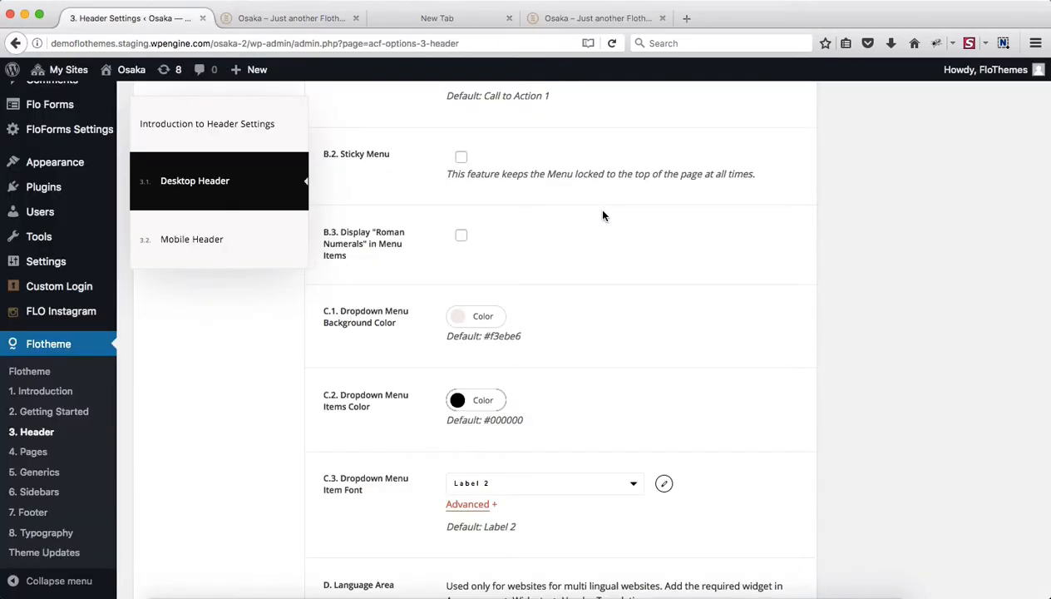
pyautogui.click(482, 315)
pyautogui.tripleClick(460, 371)
pyautogui.write('#e1e1e1')
pyautogui.click(648, 327)
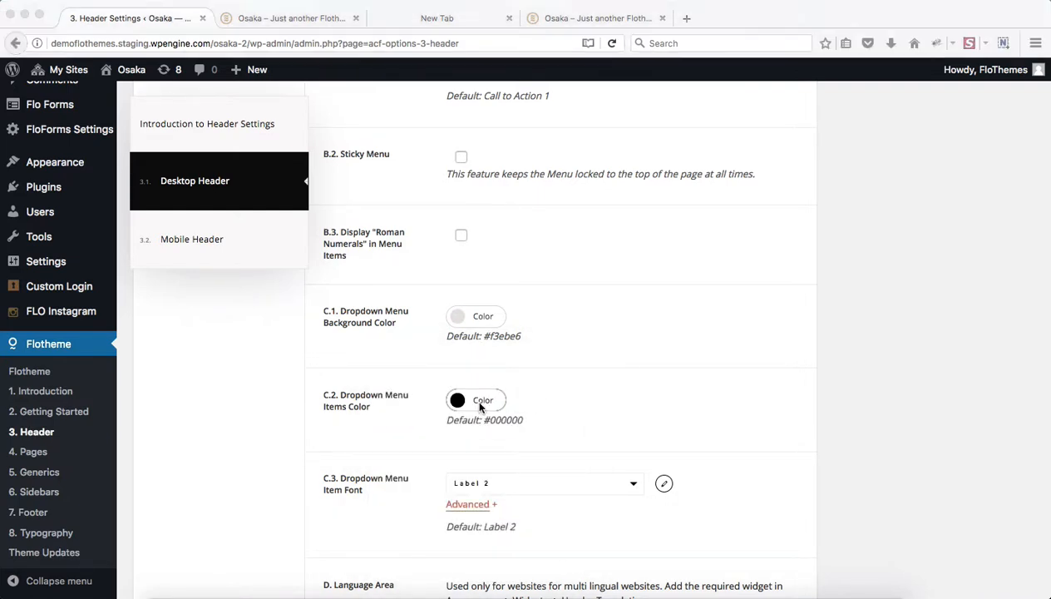
# Check the C.2 Dropdown Menu Items Color against the documentation and review the remaining Desktop Header options.
pyautogui.press('super+grave')
pyautogui.press('super+grave')
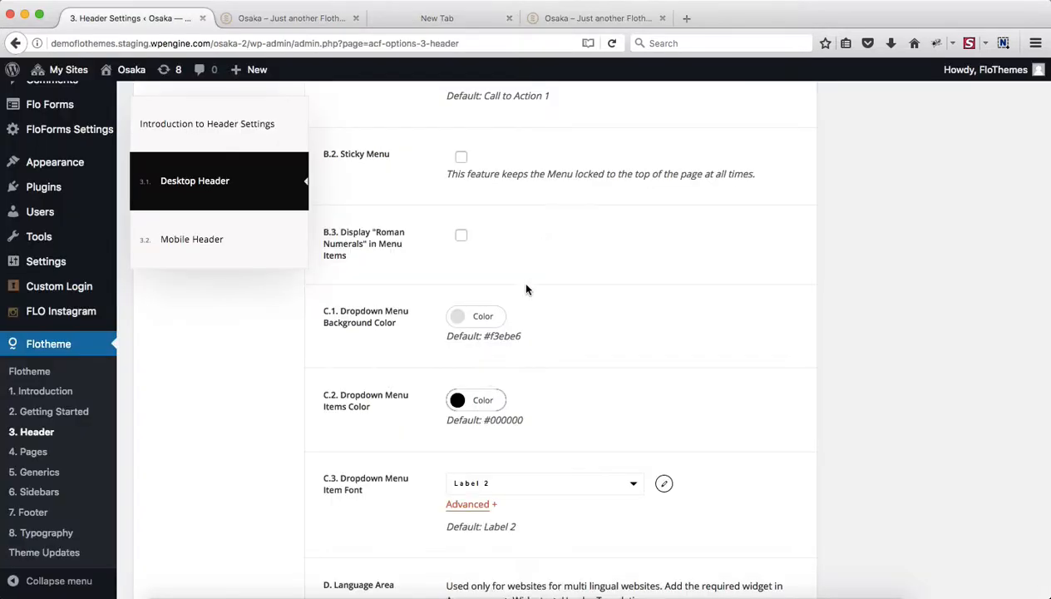
pyautogui.click(476, 401)
pyautogui.click(674, 410)
pyautogui.scroll(-5, 732, 362)
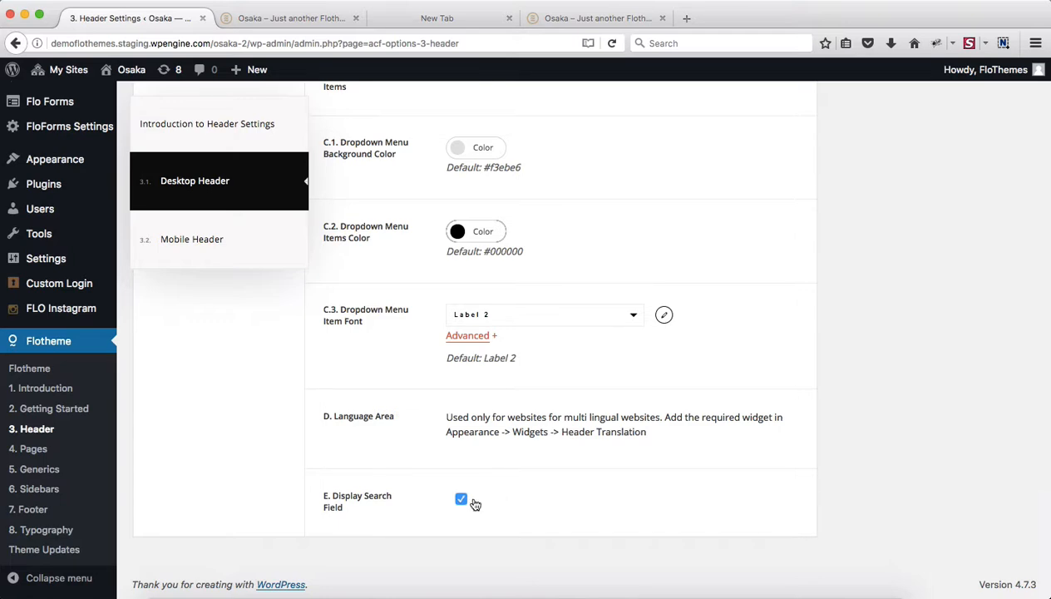
pyautogui.scroll(3, 519, 472)
pyautogui.scroll(-2, 526, 483)
# Save the updated Header Settings.
pyautogui.scroll(15, 526, 483)
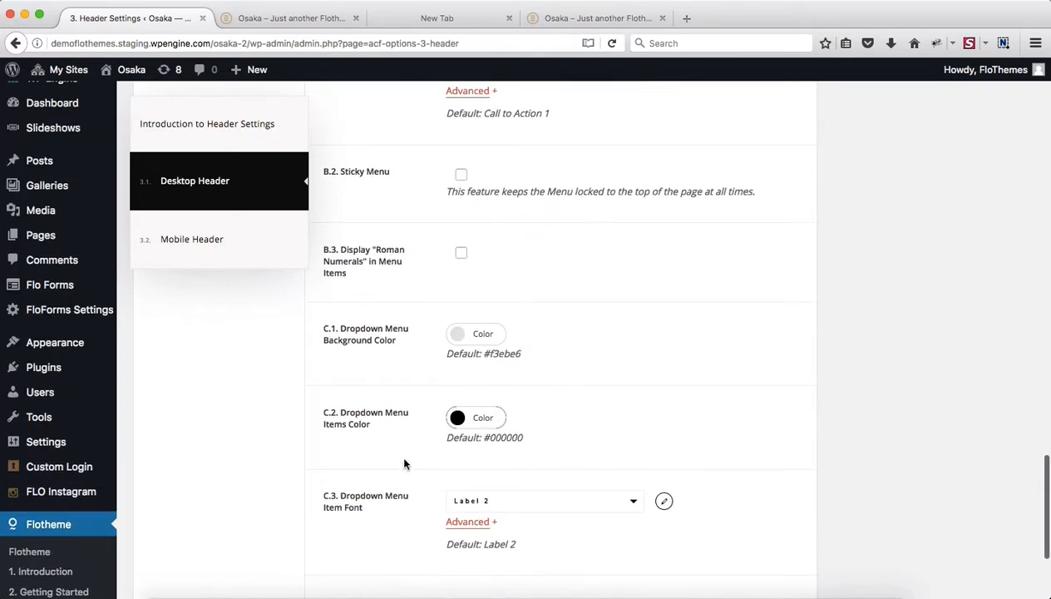
pyautogui.scroll(15, 619, 386)
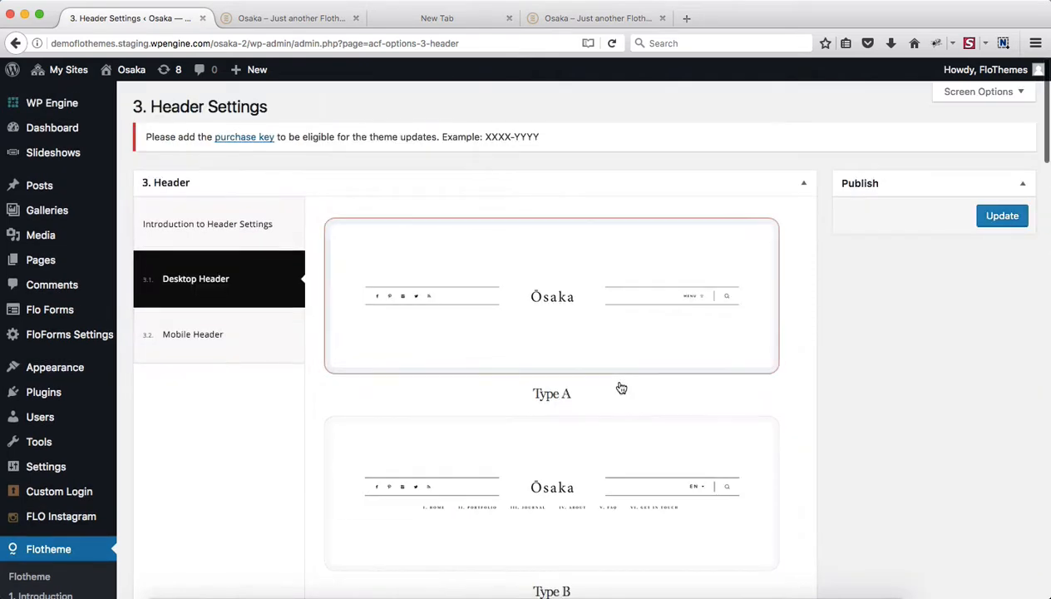
pyautogui.click(994, 221)
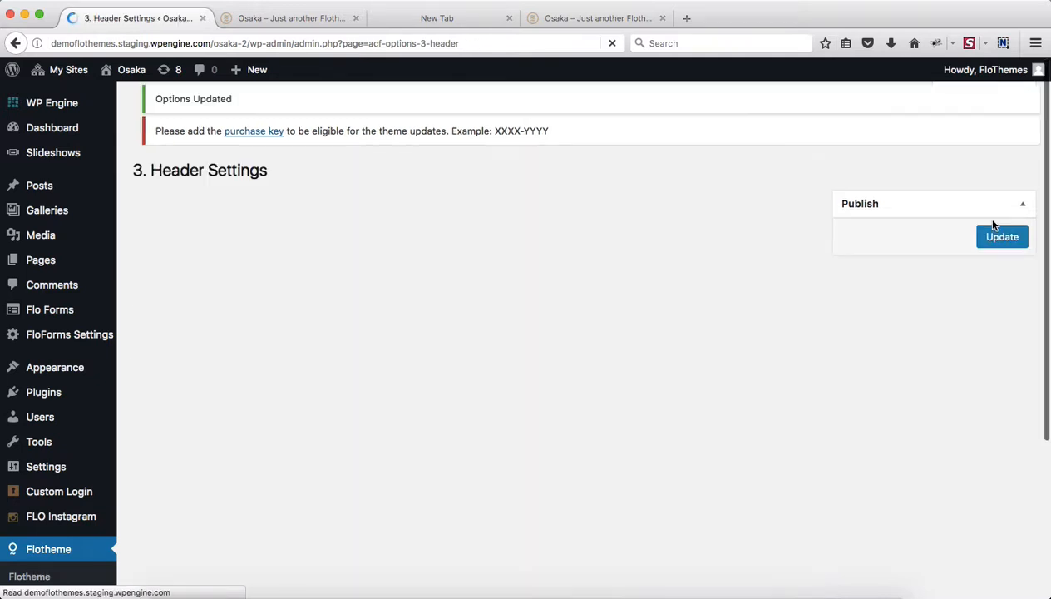
# Review the Footer Colors listed in the style kit documentation and open the Osaka site's Footer Settings.
pyautogui.press('super+grave')
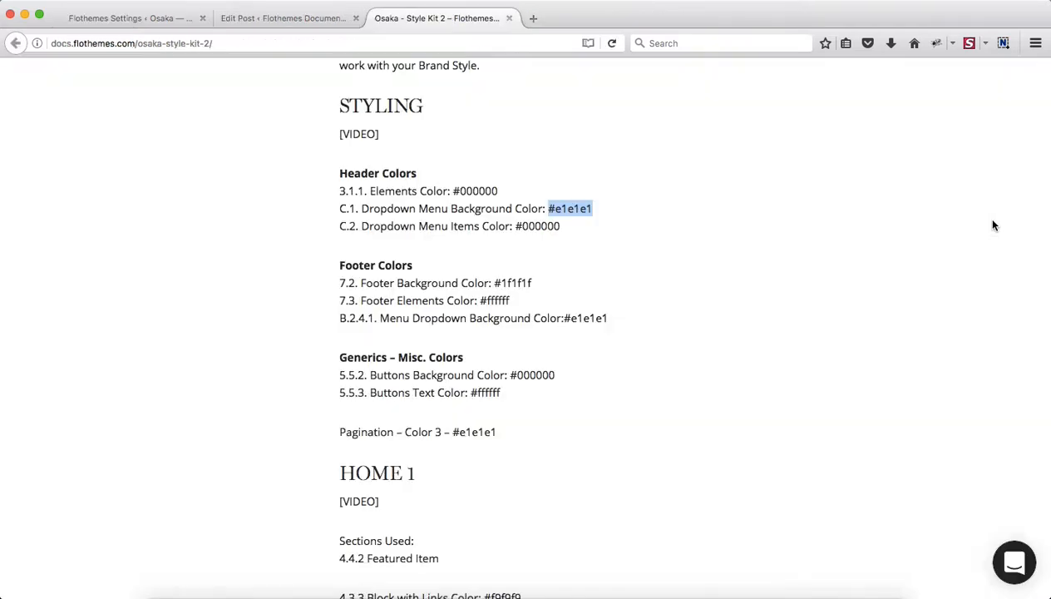
pyautogui.click(654, 262)
pyautogui.scroll(-1, 621, 317)
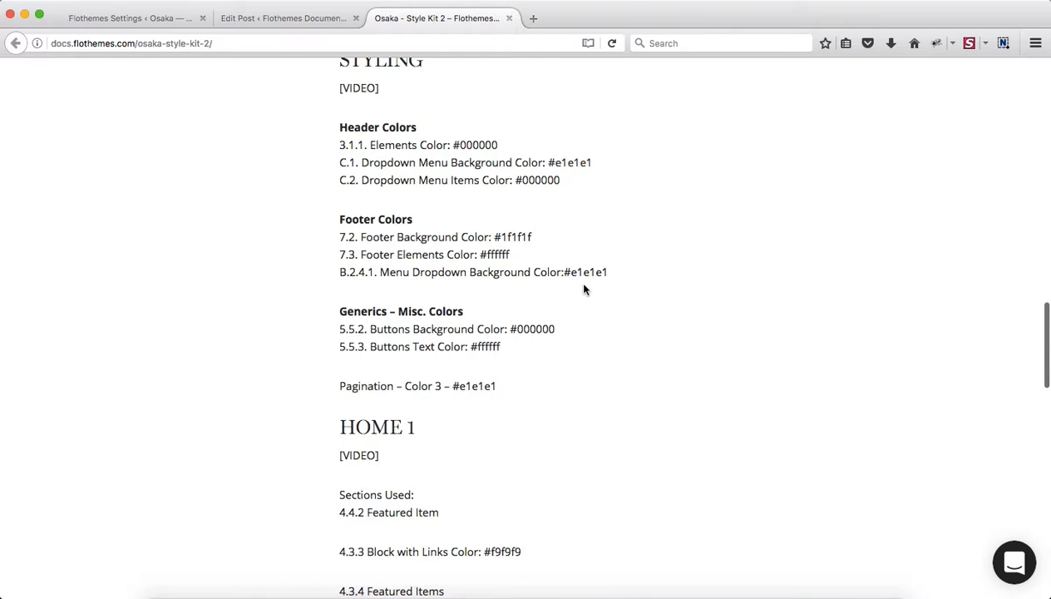
pyautogui.press('super+grave')
pyautogui.scroll(-5, 75, 434)
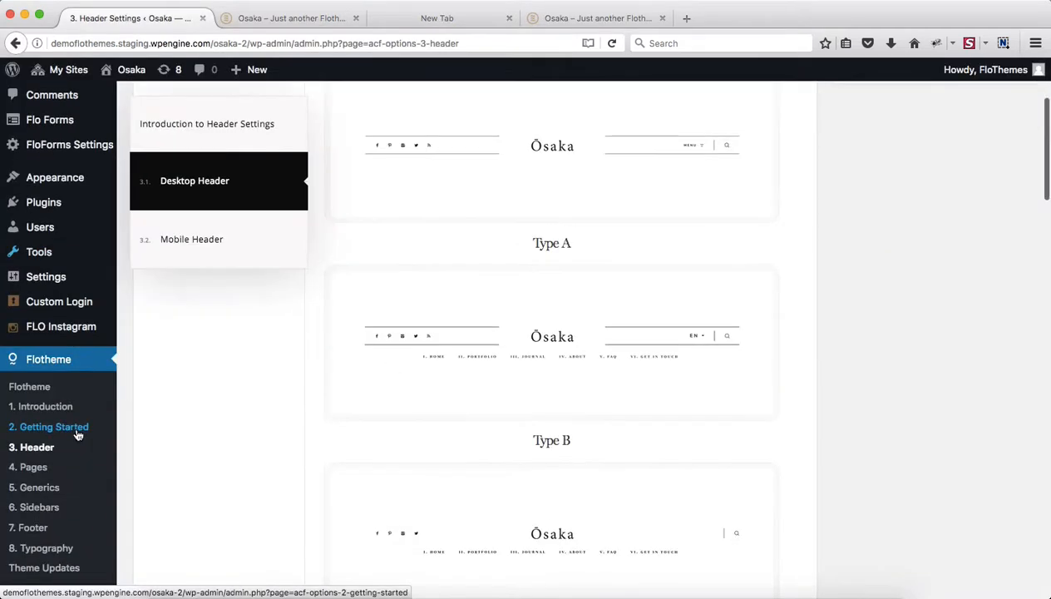
pyautogui.scroll(-2, 74, 434)
pyautogui.click(39, 511)
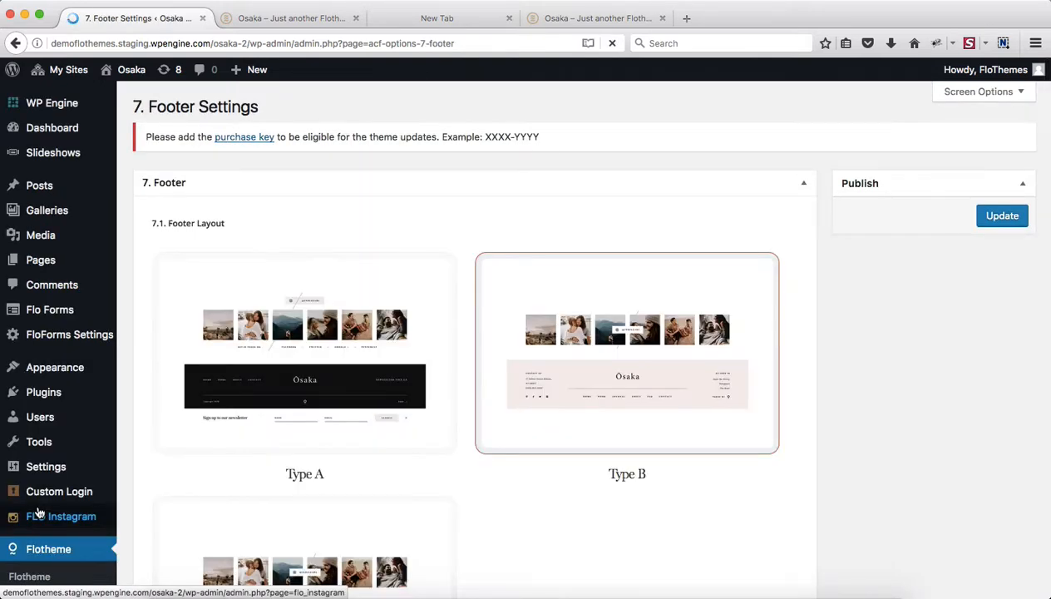
# Copy the Footer Background Color value from the style kit documentation and set option 7.2 to #1f1f1f.
pyautogui.scroll(-3, 491, 335)
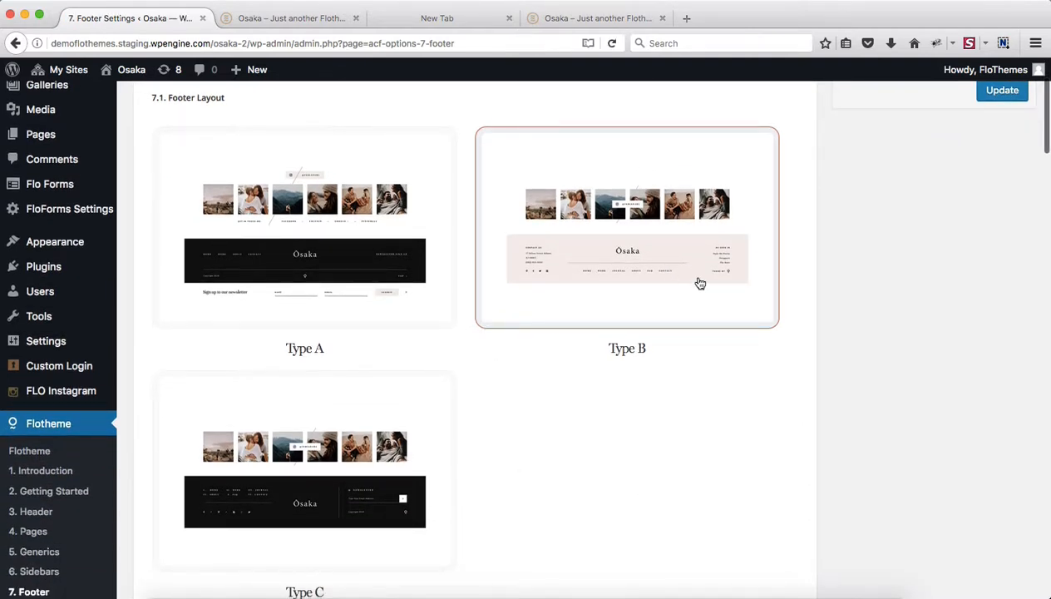
pyautogui.scroll(-5, 864, 271)
pyautogui.scroll(-10, 863, 270)
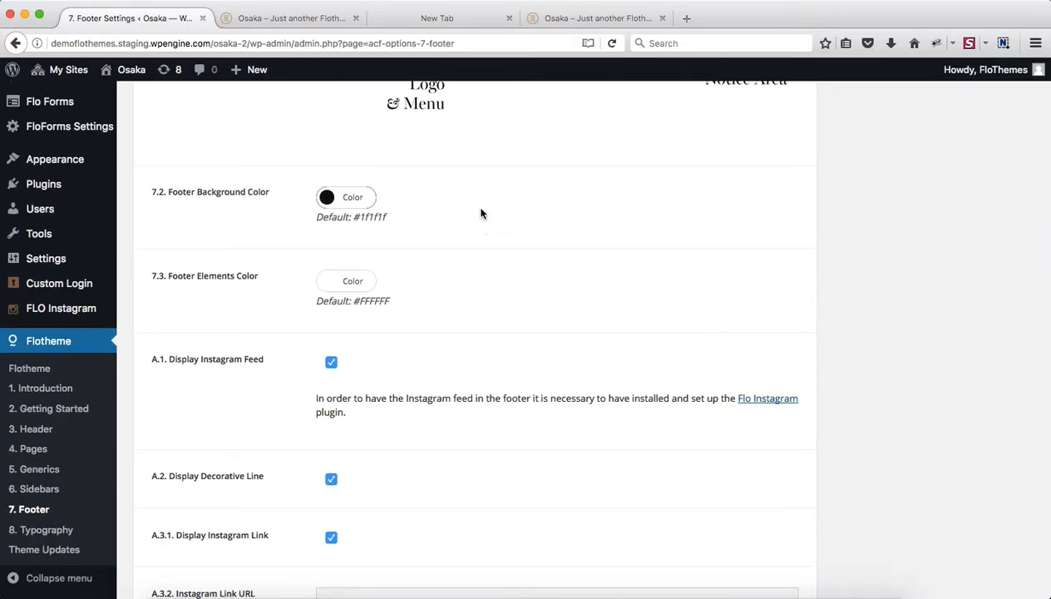
pyautogui.press('super+grave')
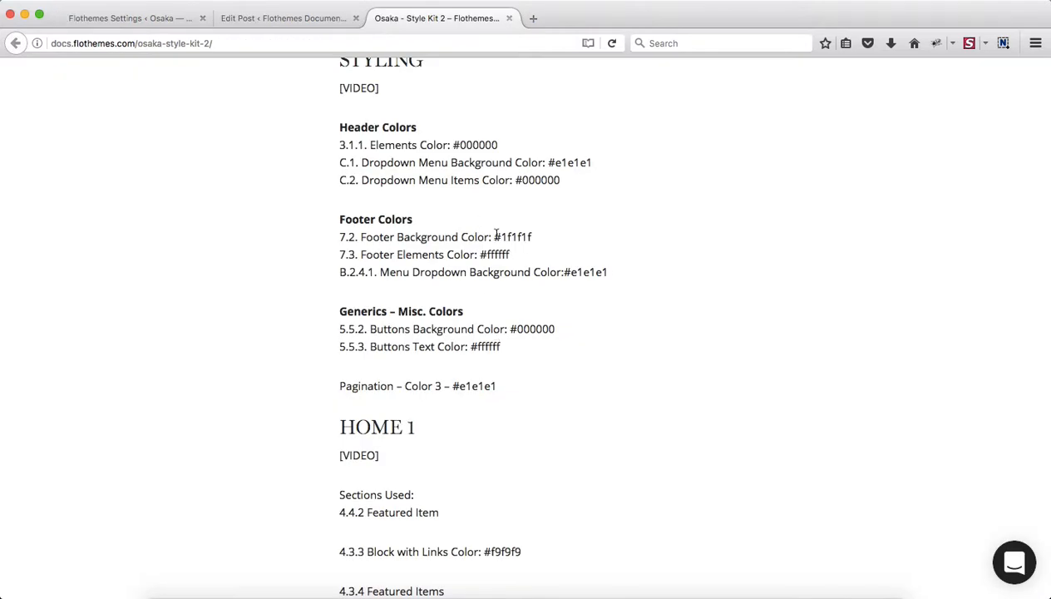
pyautogui.moveTo(497, 234); pyautogui.dragTo(539, 238)
pyautogui.press('super+c')
pyautogui.press('super+grave')
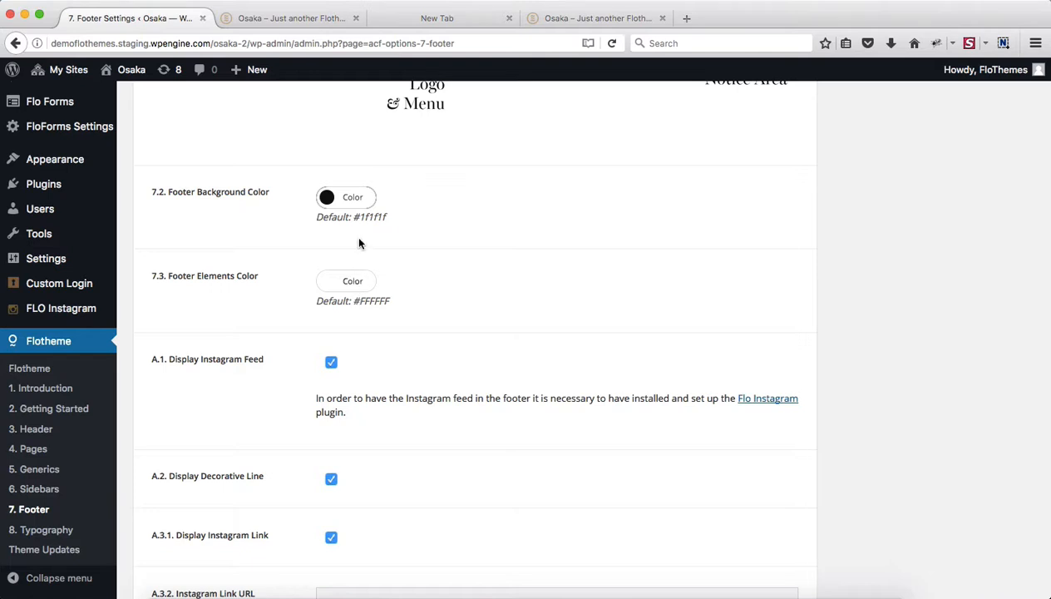
pyautogui.click(364, 200)
pyautogui.tripleClick(343, 250)
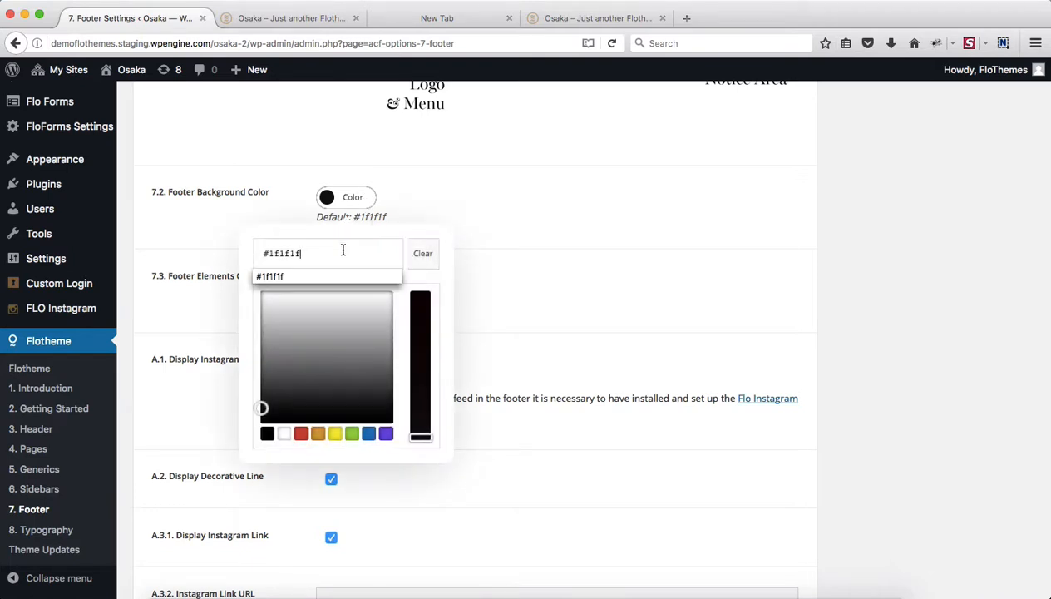
pyautogui.press('super+v')
pyautogui.click(427, 221)
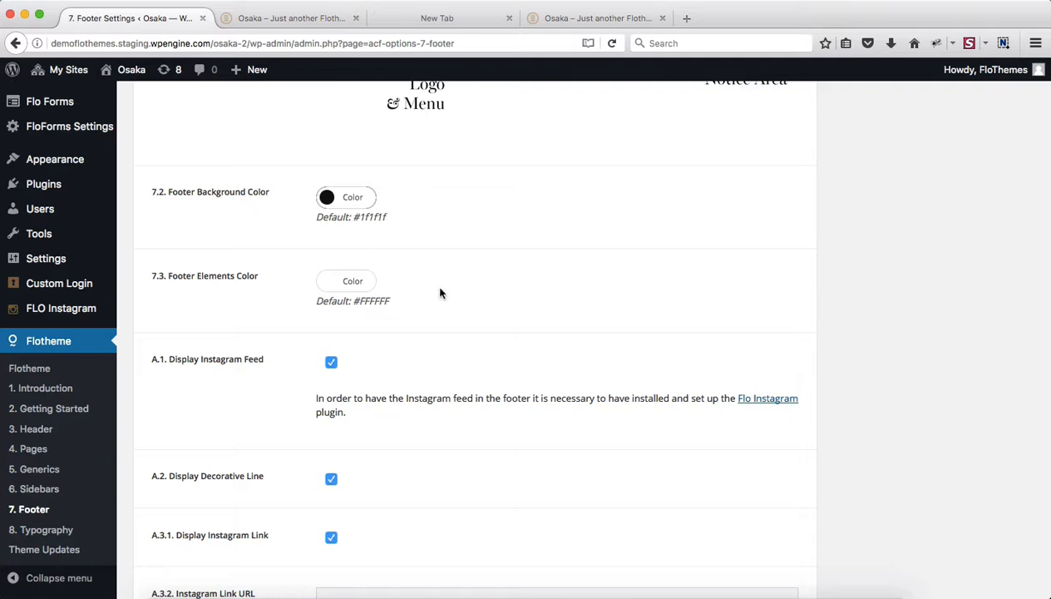
# Check the 7.3 Footer Elements Color against the value in the style kit documentation.
pyautogui.press('super+grave')
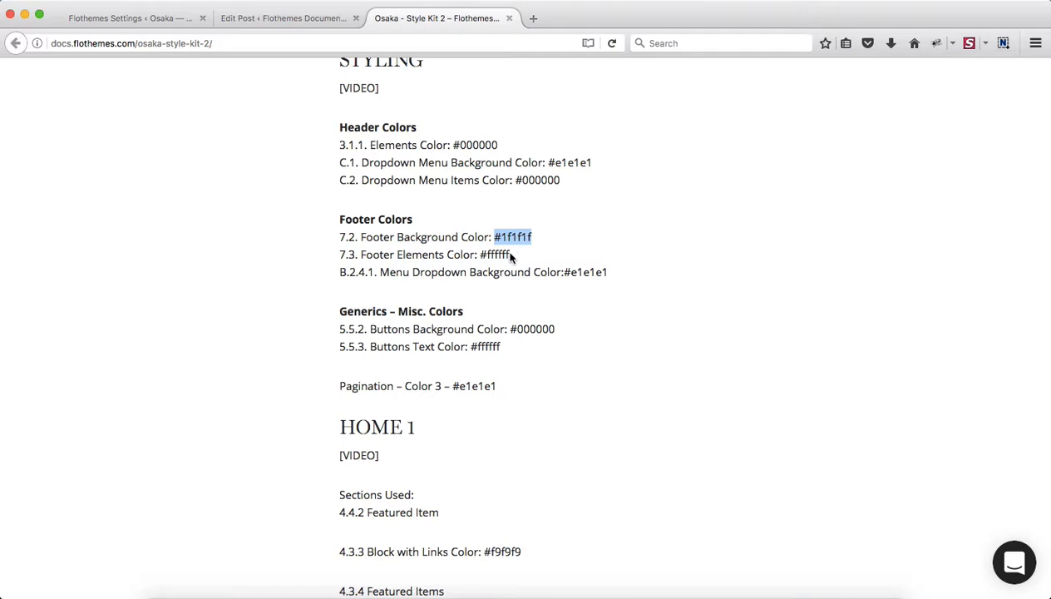
pyautogui.press('super+grave')
pyautogui.click(351, 283)
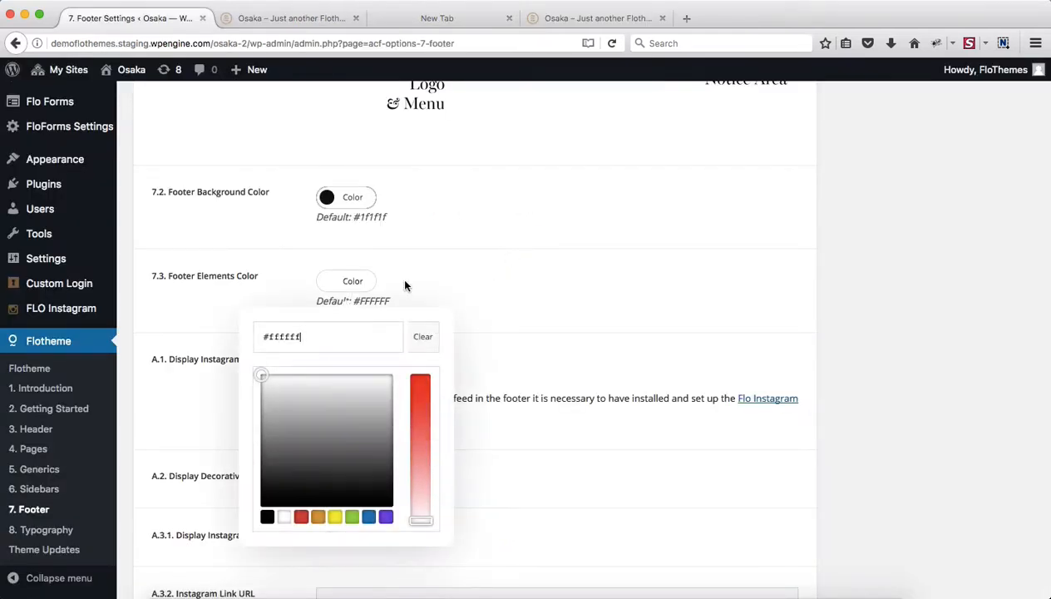
pyautogui.click(465, 288)
# Copy the Menu Dropdown Background Color value from the style kit documentation and set option B.2.4.1 to #e1e1e1.
pyautogui.scroll(-1, 465, 289)
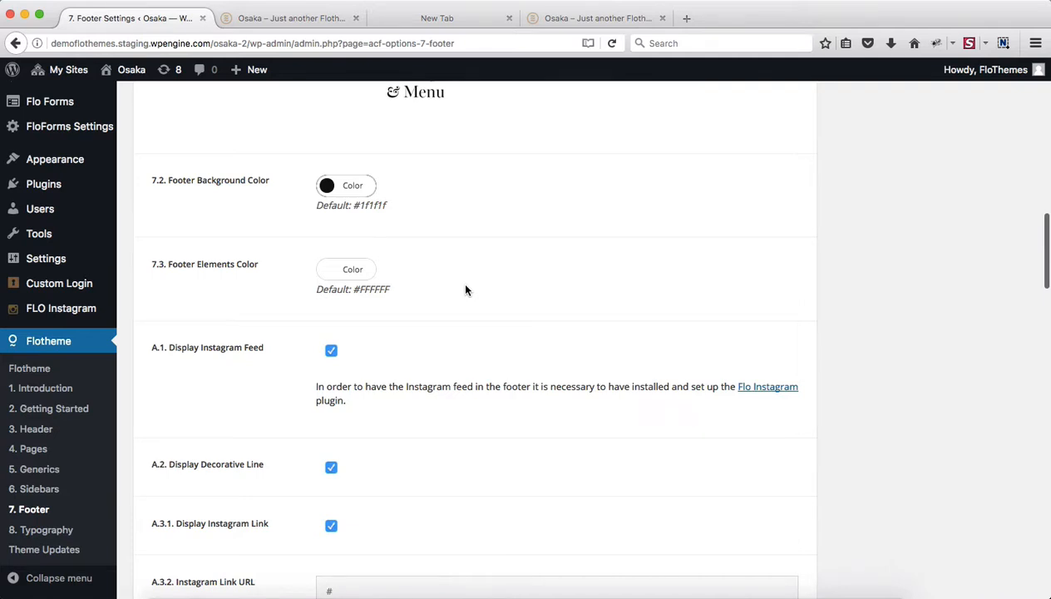
pyautogui.scroll(-5, 465, 288)
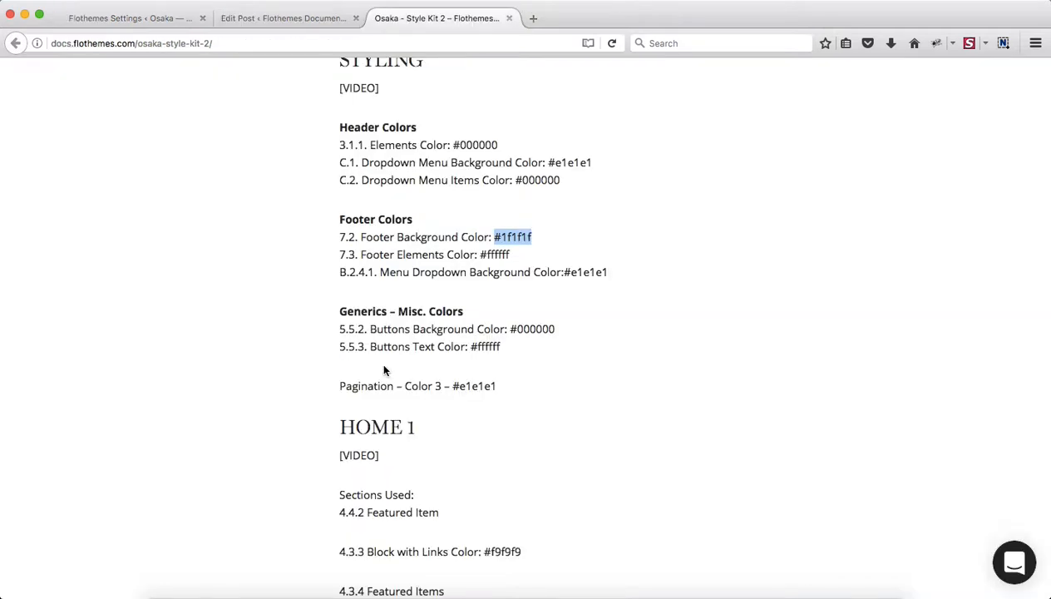
pyautogui.scroll(-1, 529, 321)
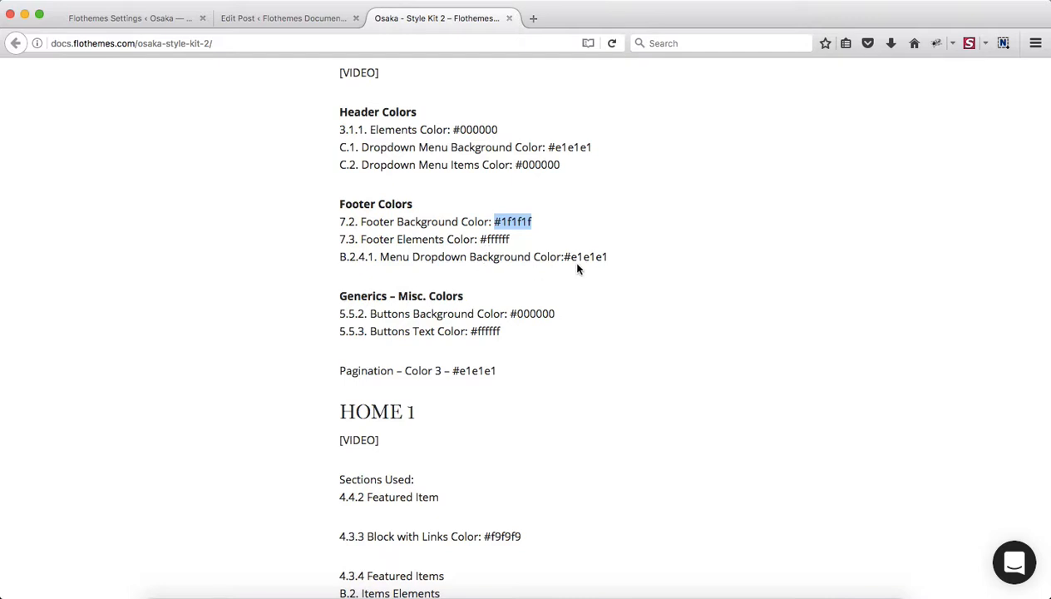
pyautogui.moveTo(565, 256); pyautogui.dragTo(612, 258)
pyautogui.press('super+c')
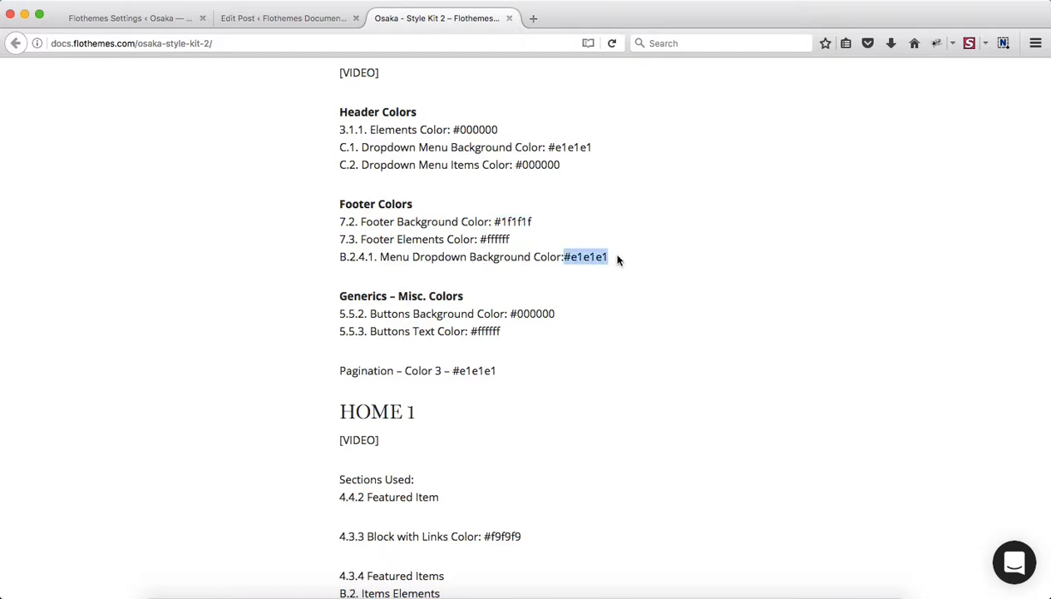
pyautogui.press('super+grave')
pyautogui.scroll(-6, 528, 328)
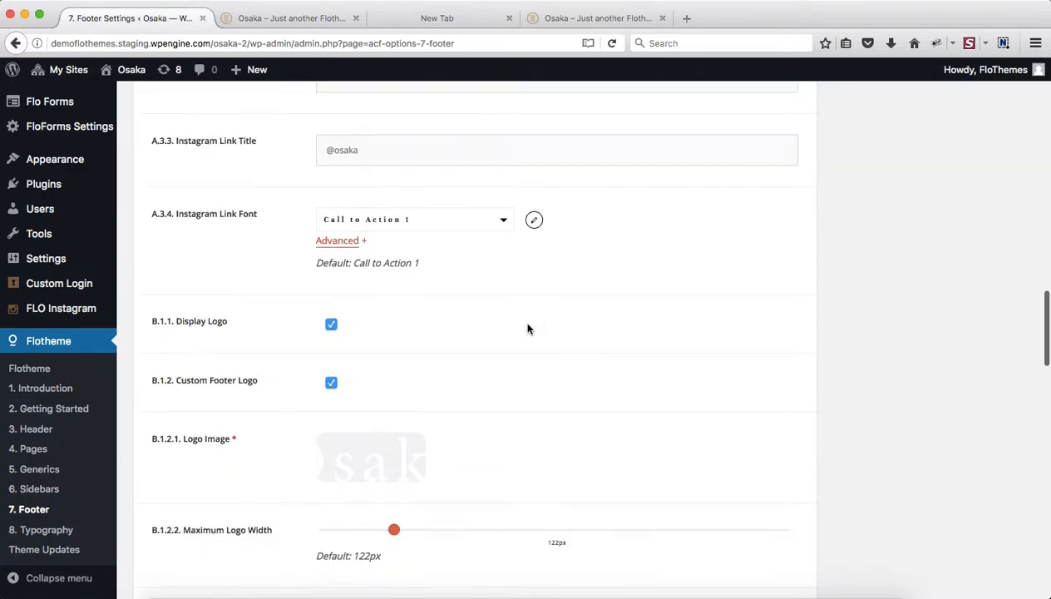
pyautogui.scroll(-10, 528, 327)
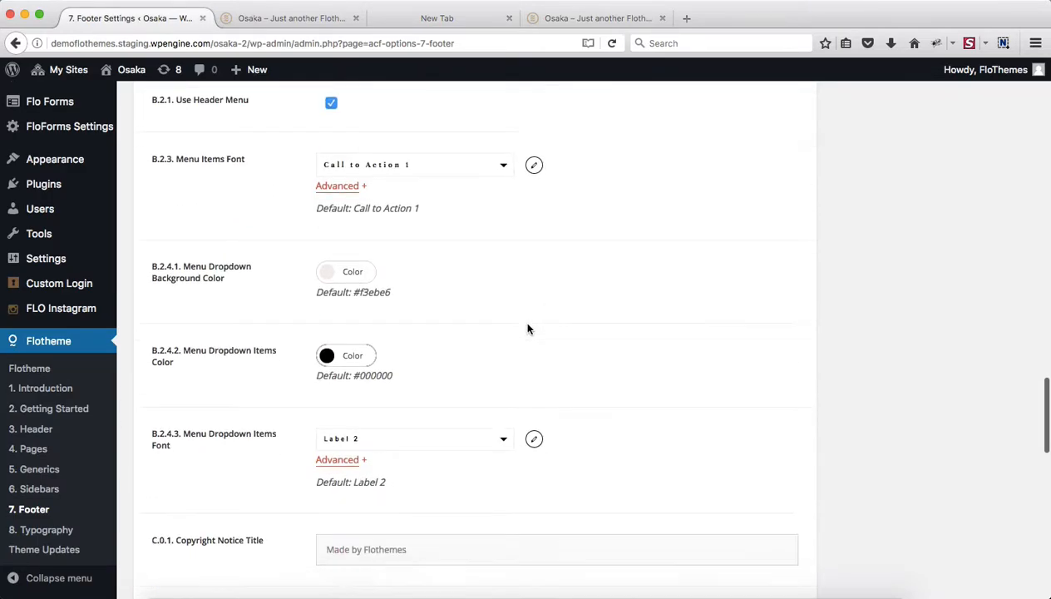
pyautogui.click(364, 247)
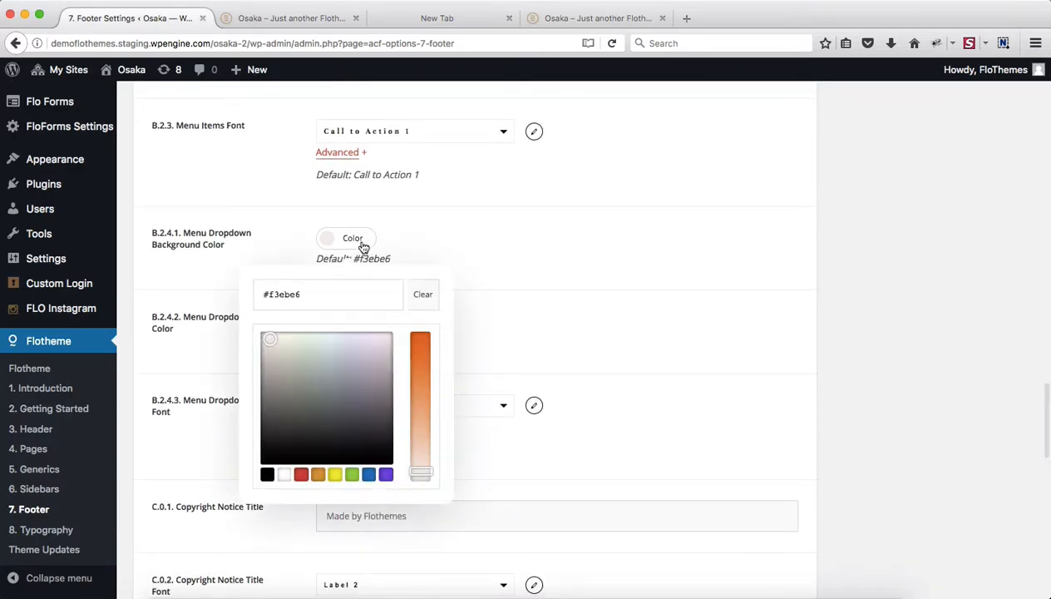
pyautogui.tripleClick(318, 294)
pyautogui.press('super+v')
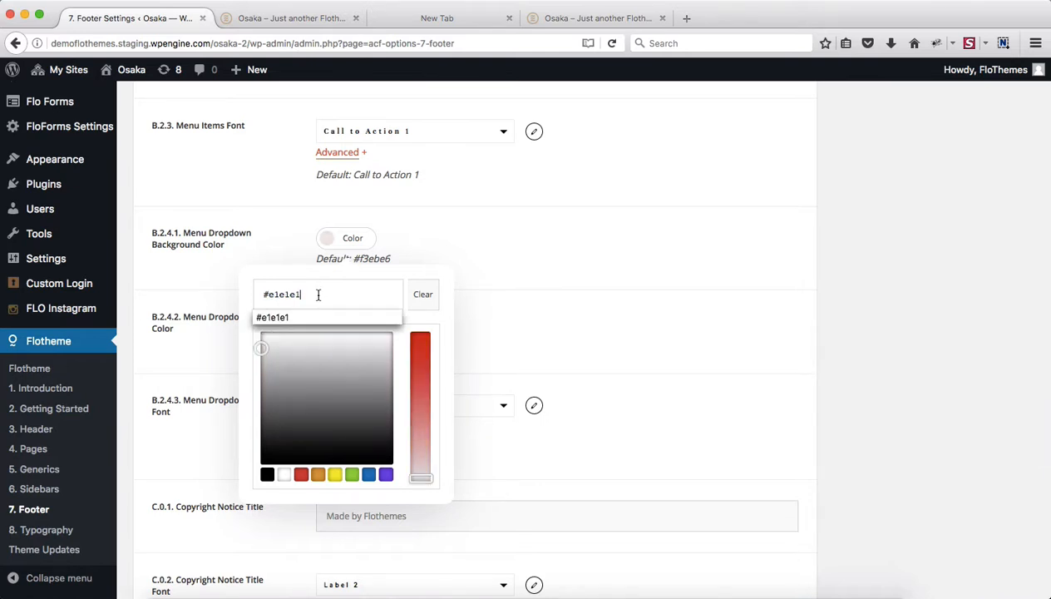
pyautogui.click(542, 233)
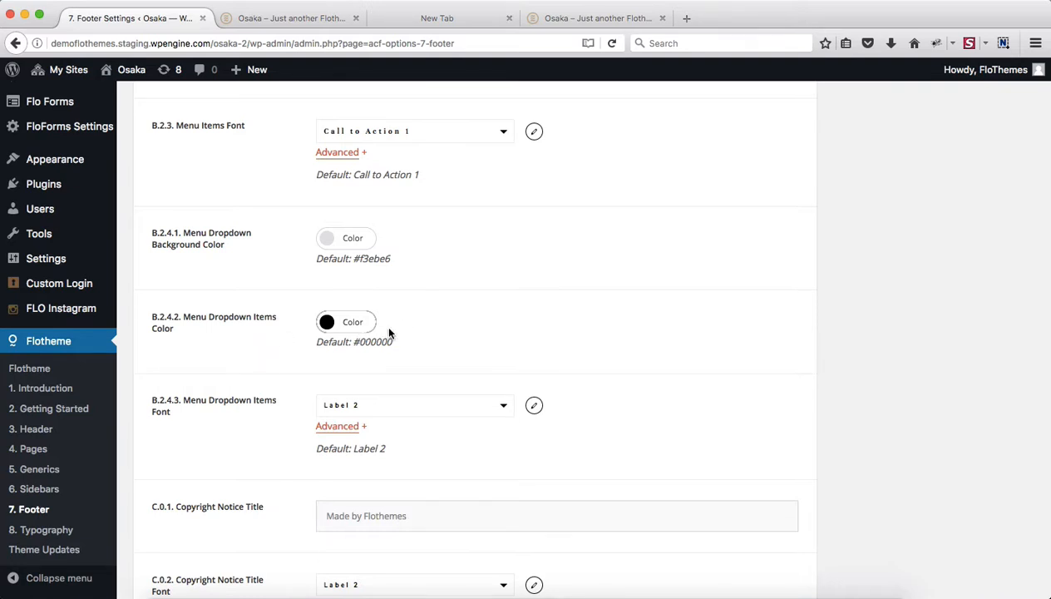
# Replace the D.3 Text Block Content with the postal address and phone number copied from the open TextEdit note.
pyautogui.scroll(-5, 452, 320)
pyautogui.scroll(-1, 452, 319)
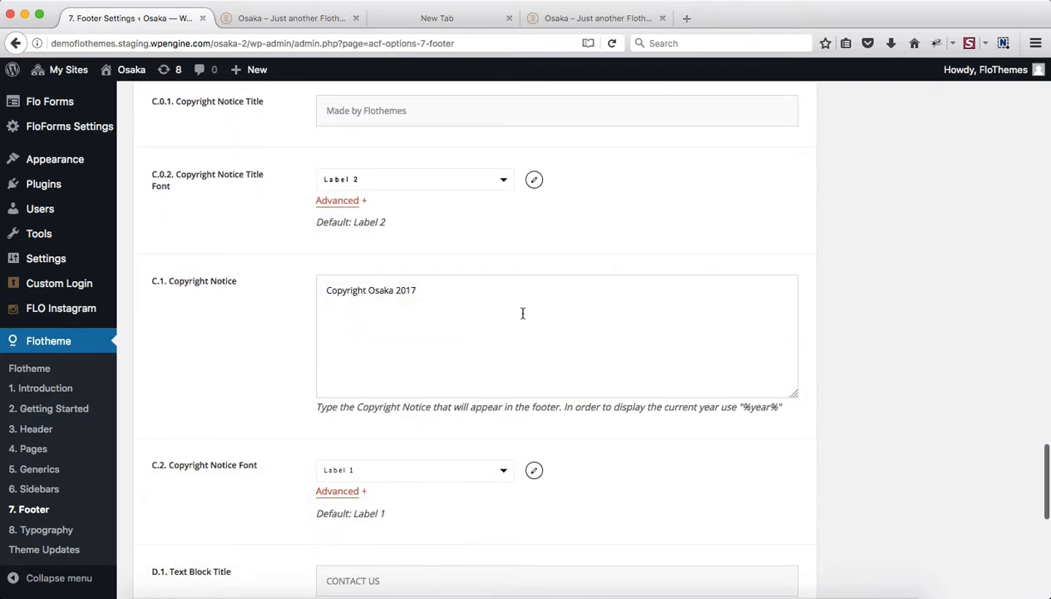
pyautogui.scroll(-1, 333, 403)
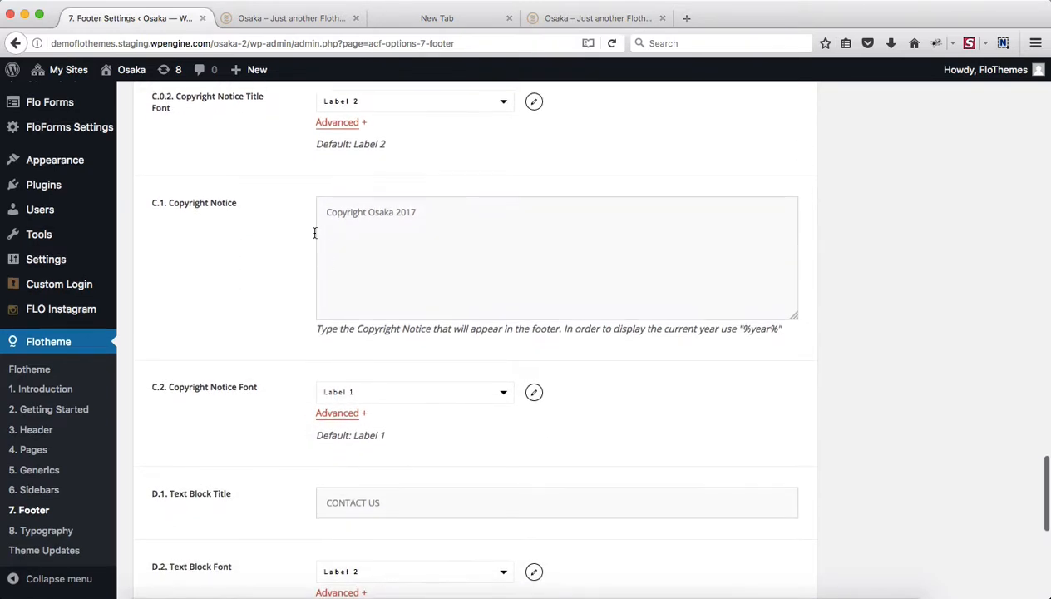
pyautogui.scroll(-3, 425, 237)
pyautogui.scroll(-2, 425, 240)
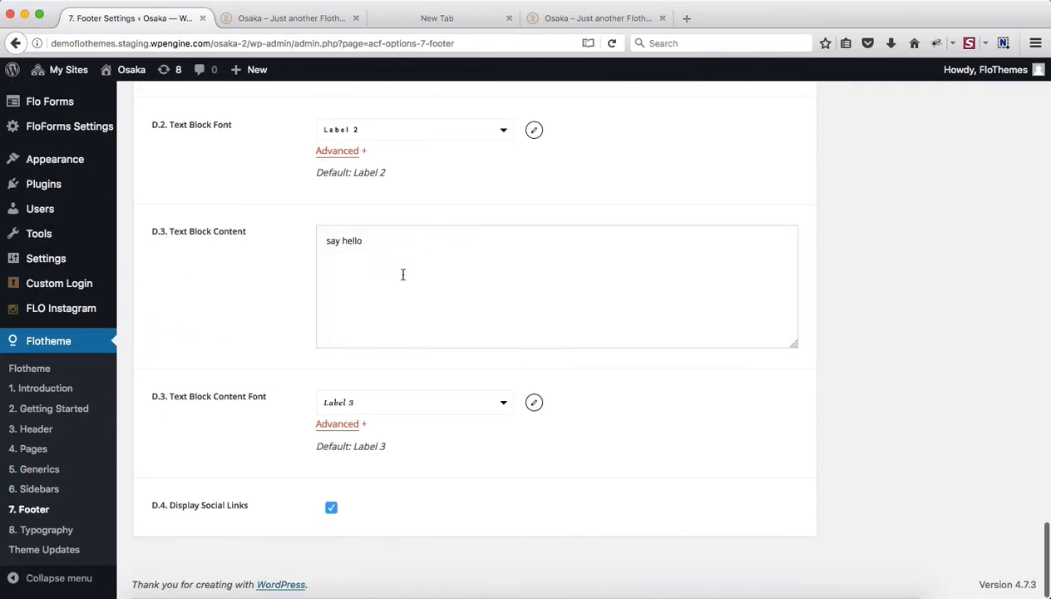
pyautogui.doubleClick(353, 241)
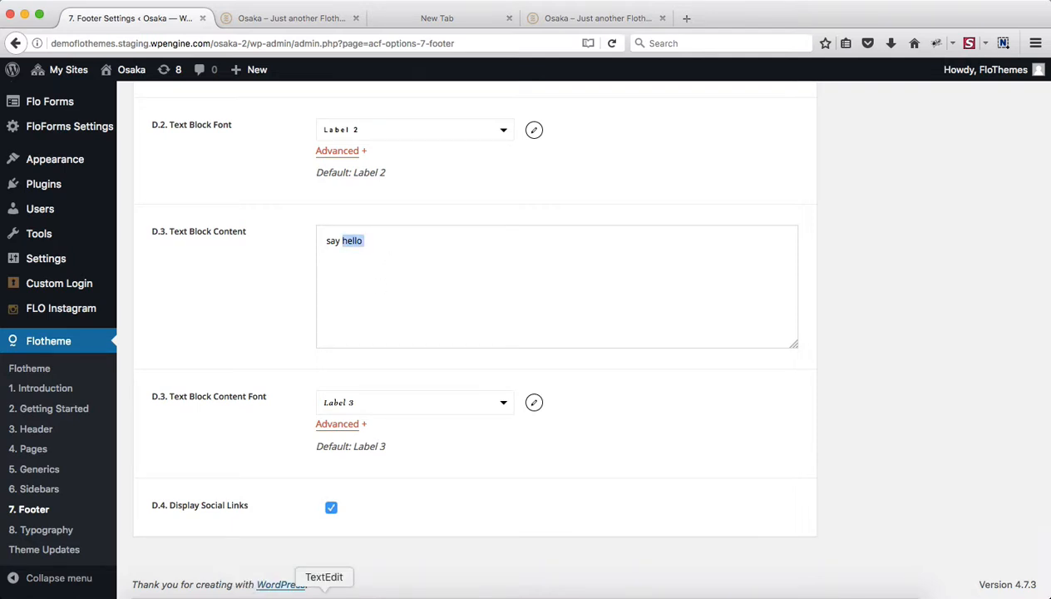
pyautogui.click(323, 597)
pyautogui.moveTo(339, 139); pyautogui.dragTo(232, 105)
pyautogui.press('super+c')
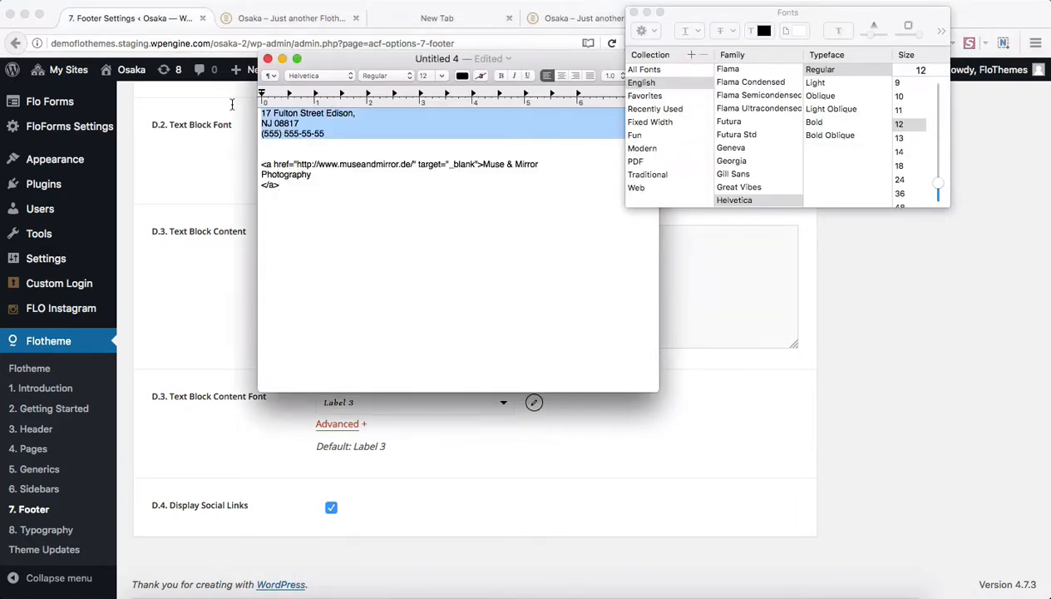
pyautogui.press('super+Tab')
pyautogui.tripleClick(437, 274)
pyautogui.press('super+v')
# Review the Copyright Notice and the new text block content, and save the Footer Settings.
pyautogui.scroll(10, 436, 274)
pyautogui.tripleClick(457, 254)
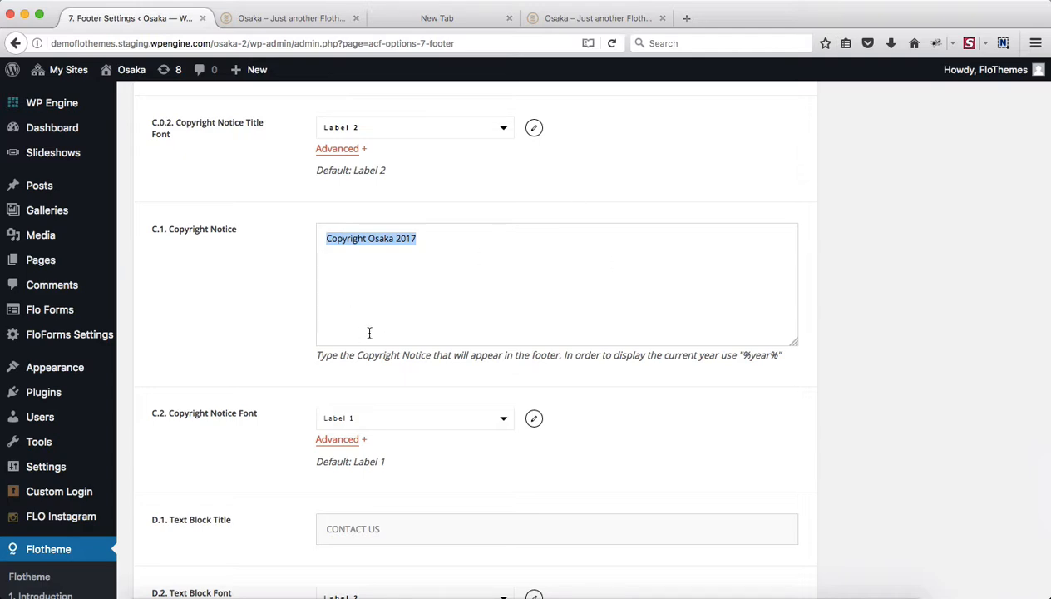
pyautogui.scroll(-5, 671, 327)
pyautogui.scroll(-2, 674, 330)
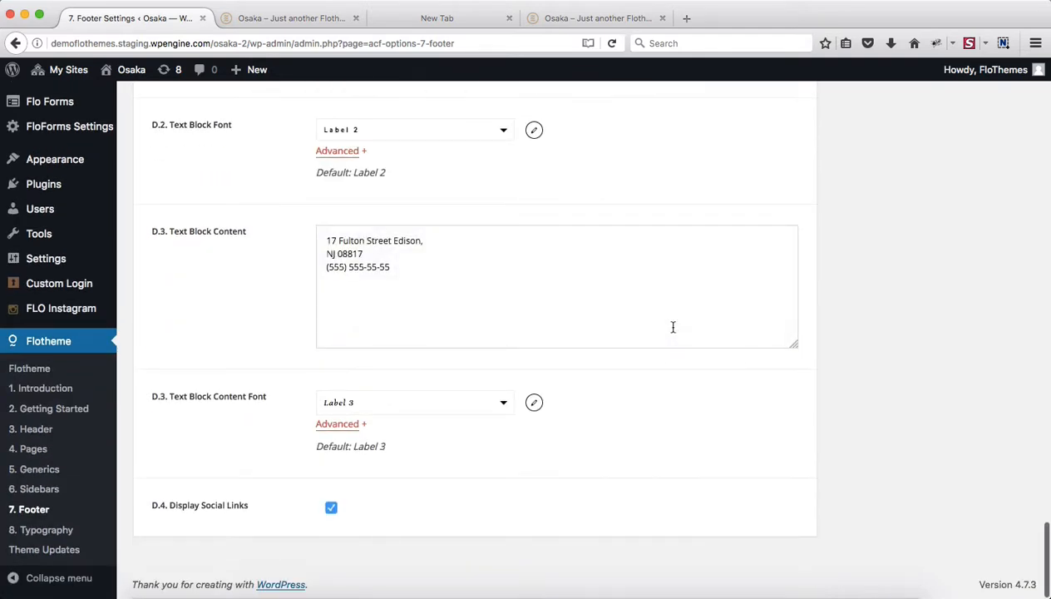
pyautogui.scroll(20, 674, 327)
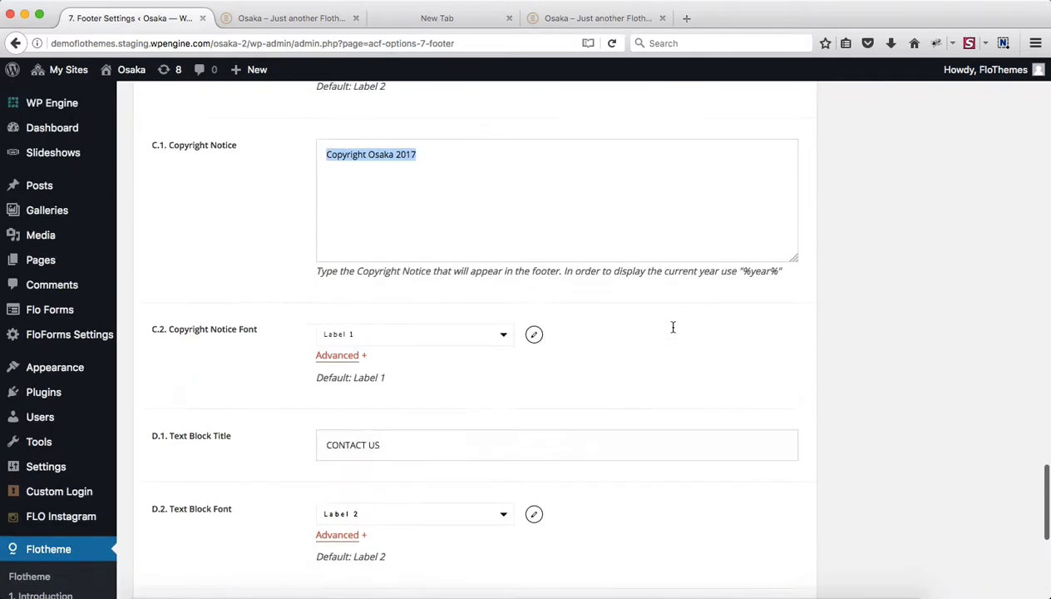
pyautogui.click(1010, 216)
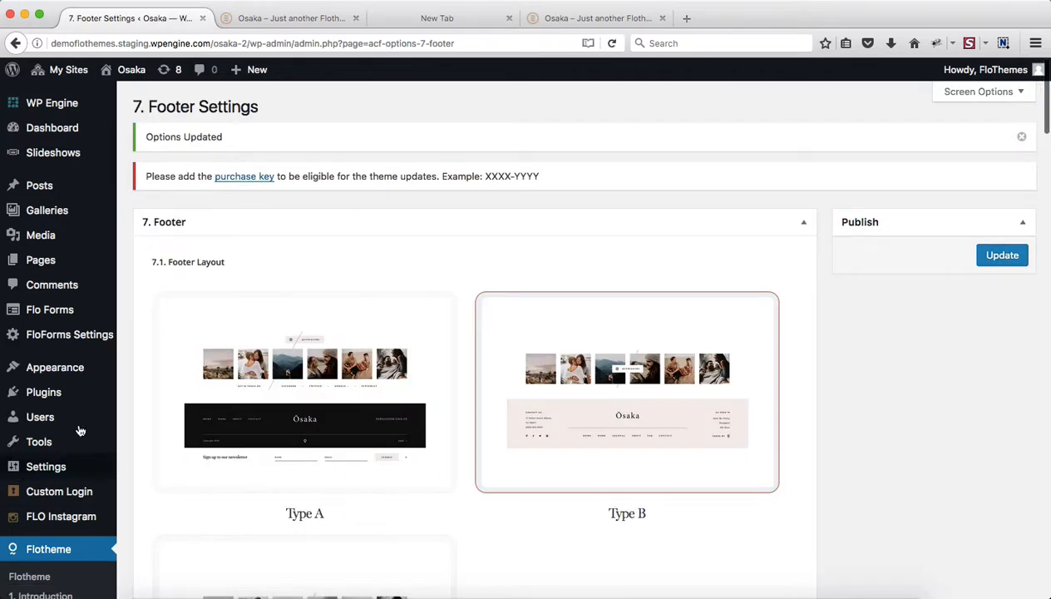
# Open the Miscellaneous section of the theme's Generics Settings.
pyautogui.scroll(-5, 74, 432)
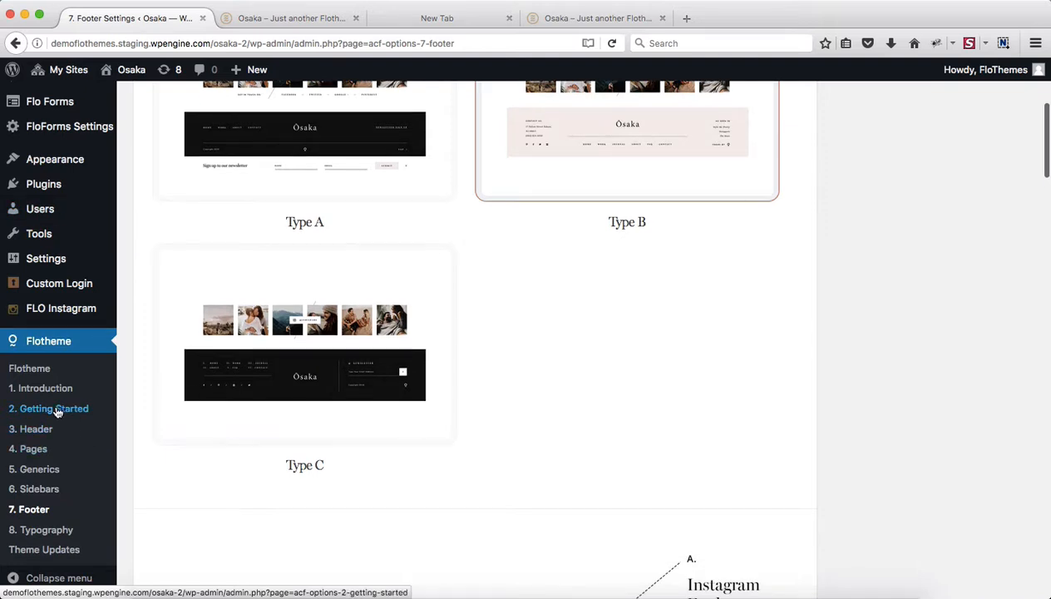
pyautogui.click(39, 469)
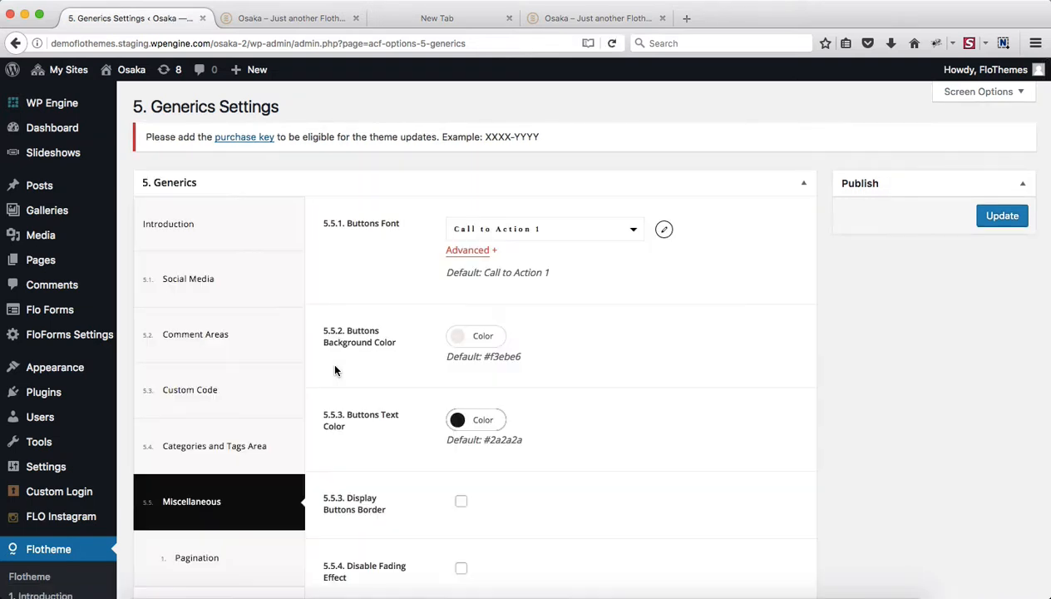
pyautogui.scroll(-3, 337, 449)
pyautogui.scroll(3, 549, 384)
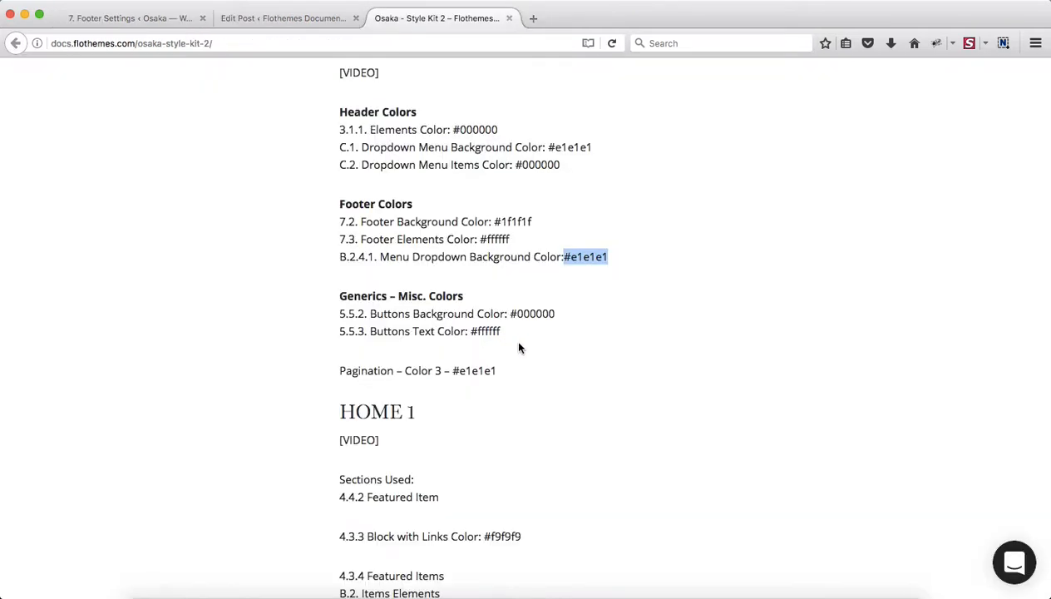
# Look up the Buttons Background Color in the style kit documentation and set option 5.5.2 to black, #000000.
pyautogui.click(474, 348)
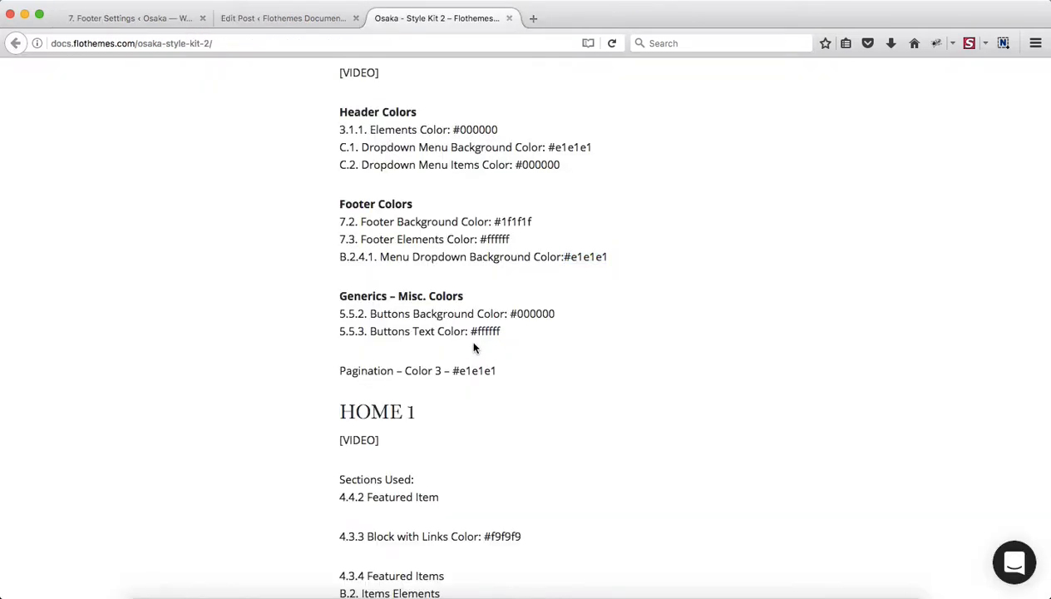
pyautogui.doubleClick(535, 313)
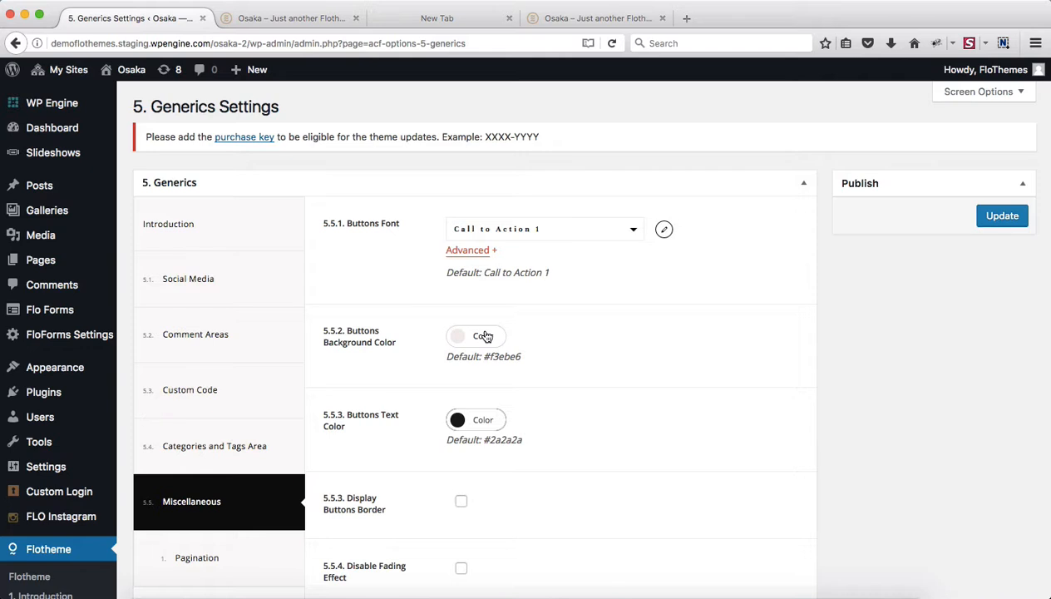
pyautogui.click(480, 335)
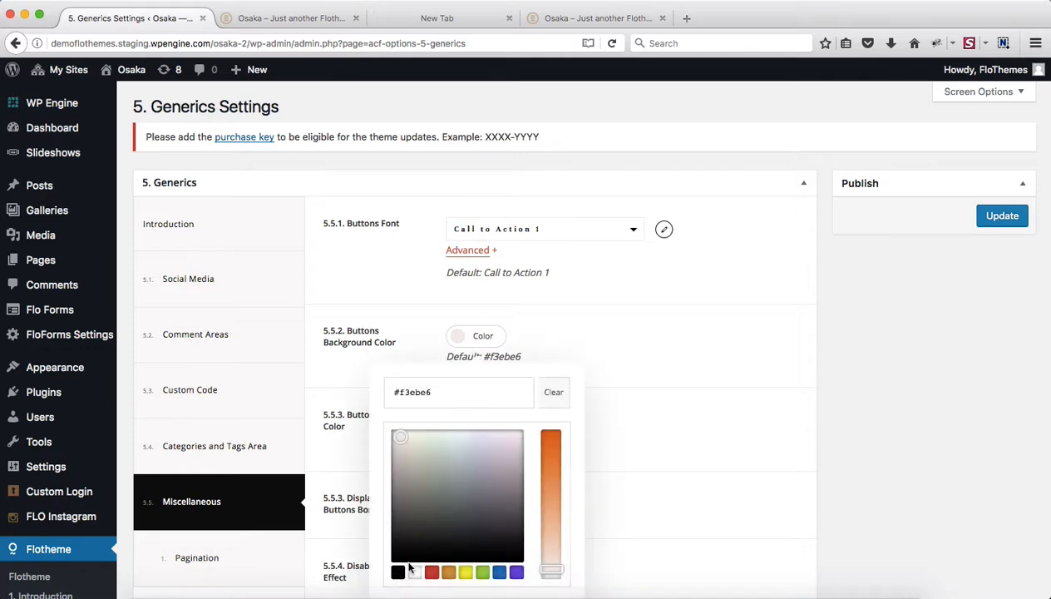
pyautogui.click(398, 572)
pyautogui.click(638, 372)
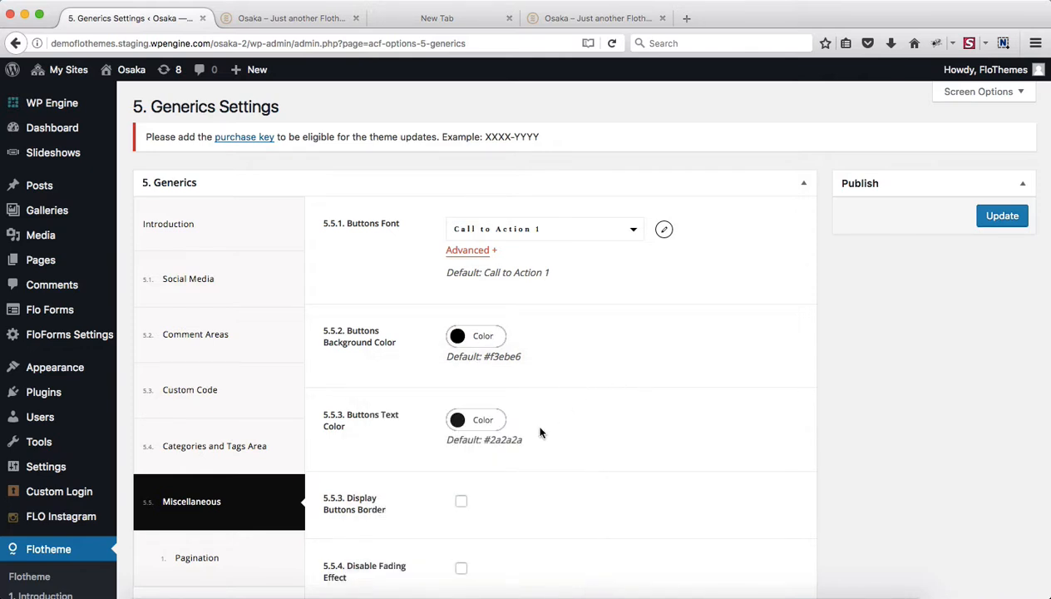
# Set the 5.5.3 Buttons Text Color to #ffffff and save the Generics Settings.
pyautogui.click(483, 419)
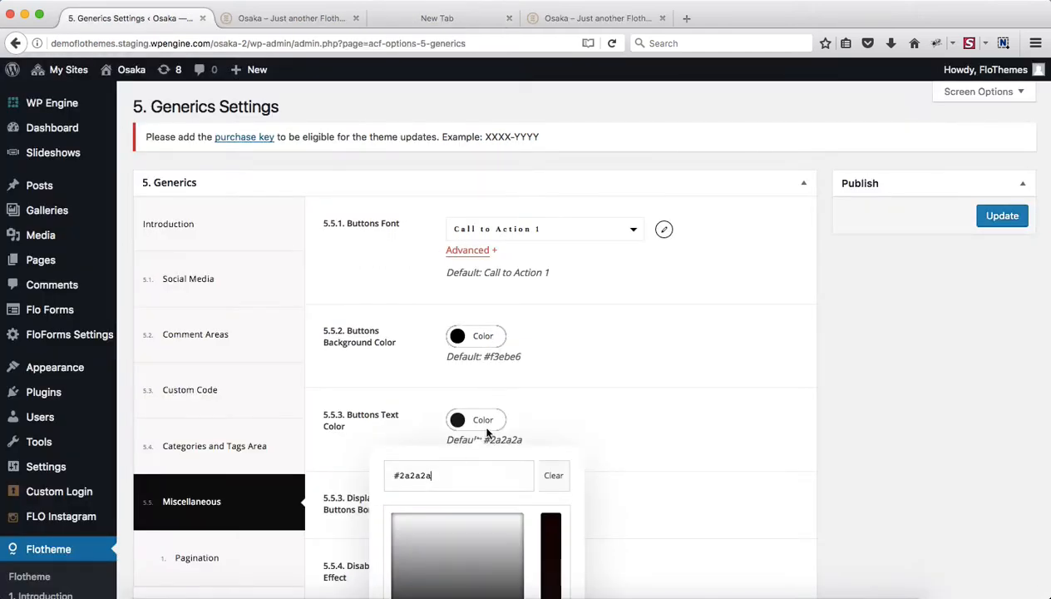
pyautogui.scroll(-5, 583, 356)
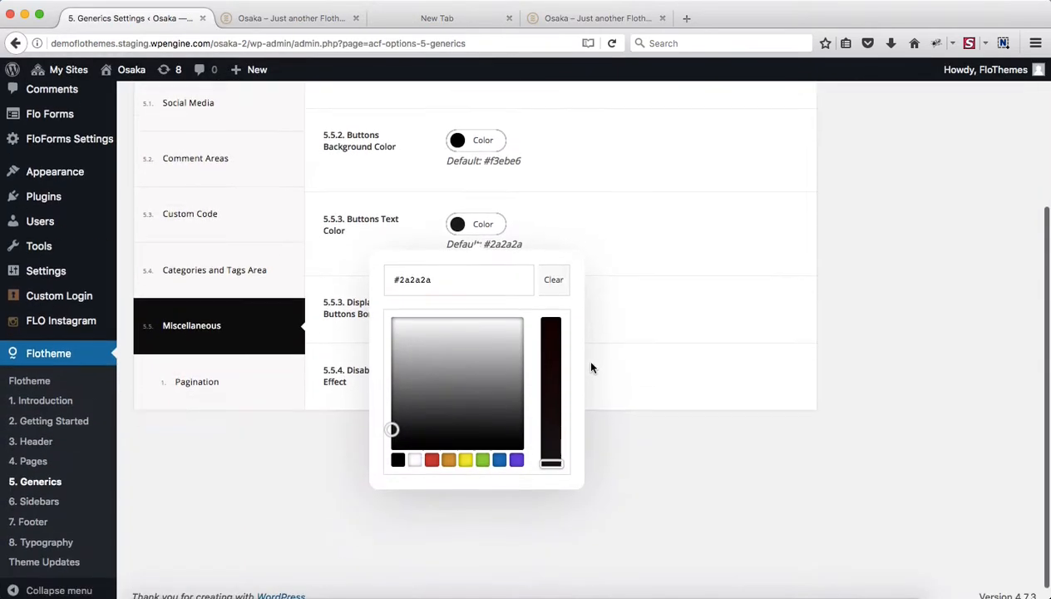
pyautogui.click(417, 461)
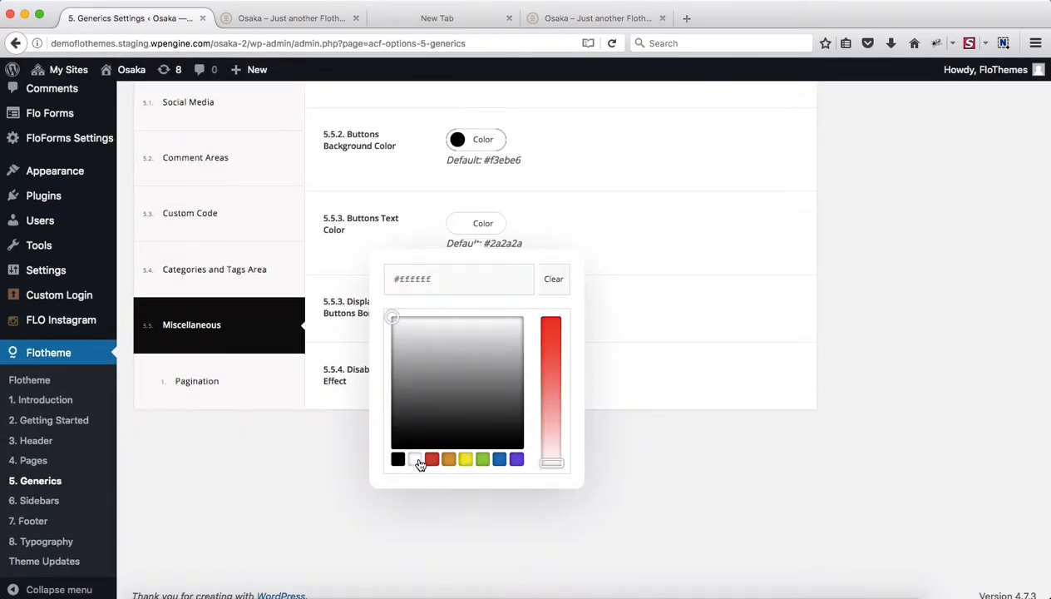
pyautogui.click(660, 202)
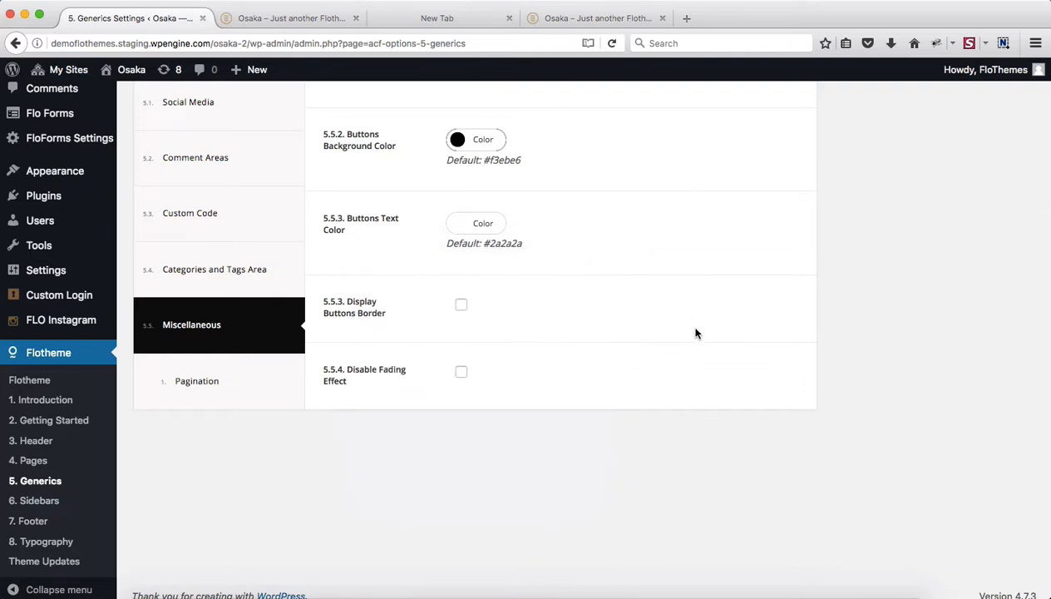
pyautogui.scroll(5, 697, 333)
pyautogui.click(1001, 216)
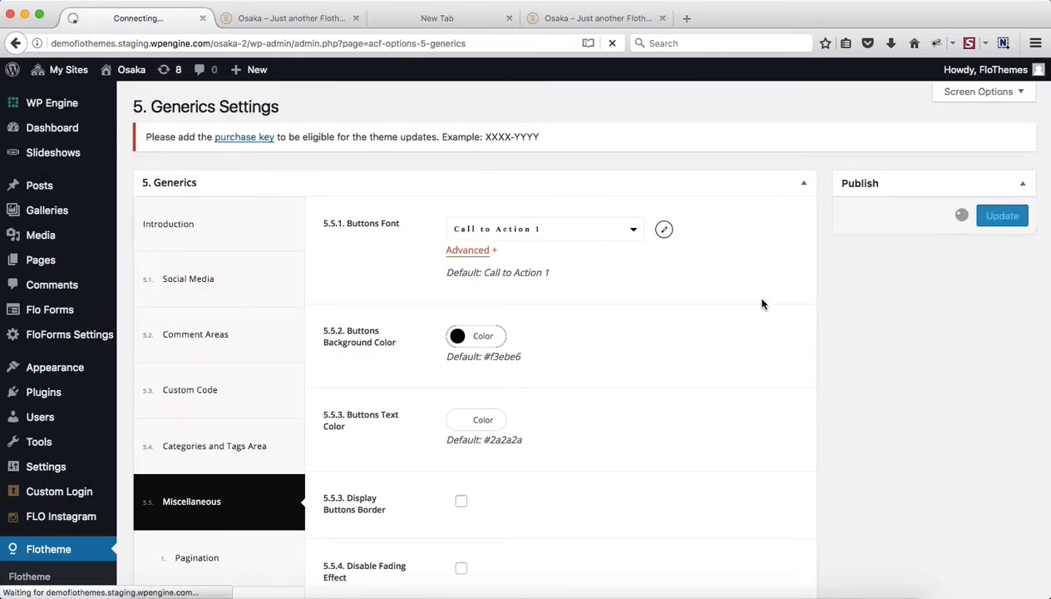
# Set the Pagination Layout under Miscellaneous to Type C and save the Generics Settings.
pyautogui.scroll(-3, 499, 324)
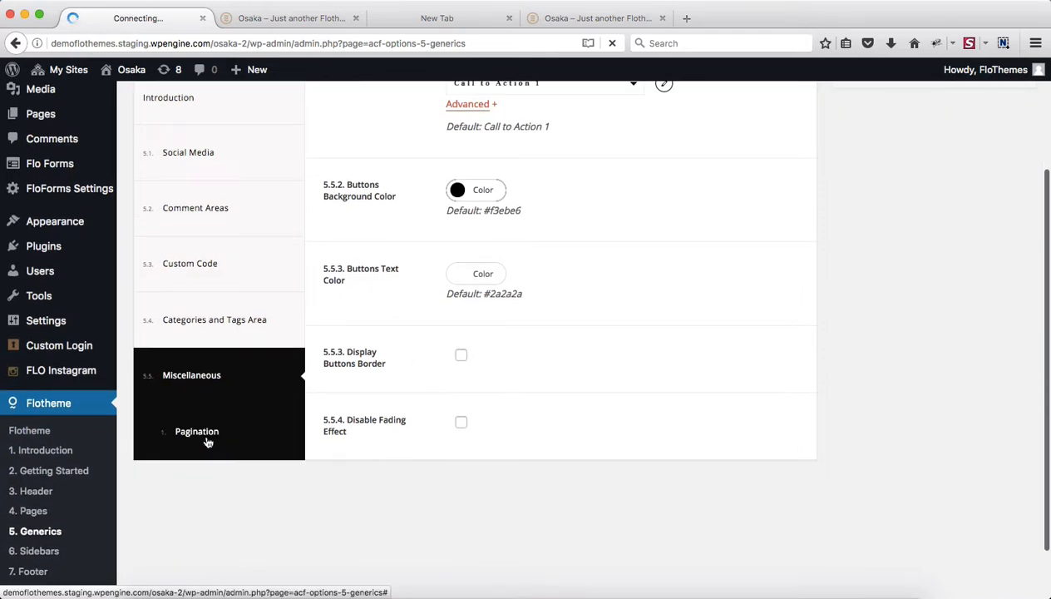
pyautogui.click(204, 436)
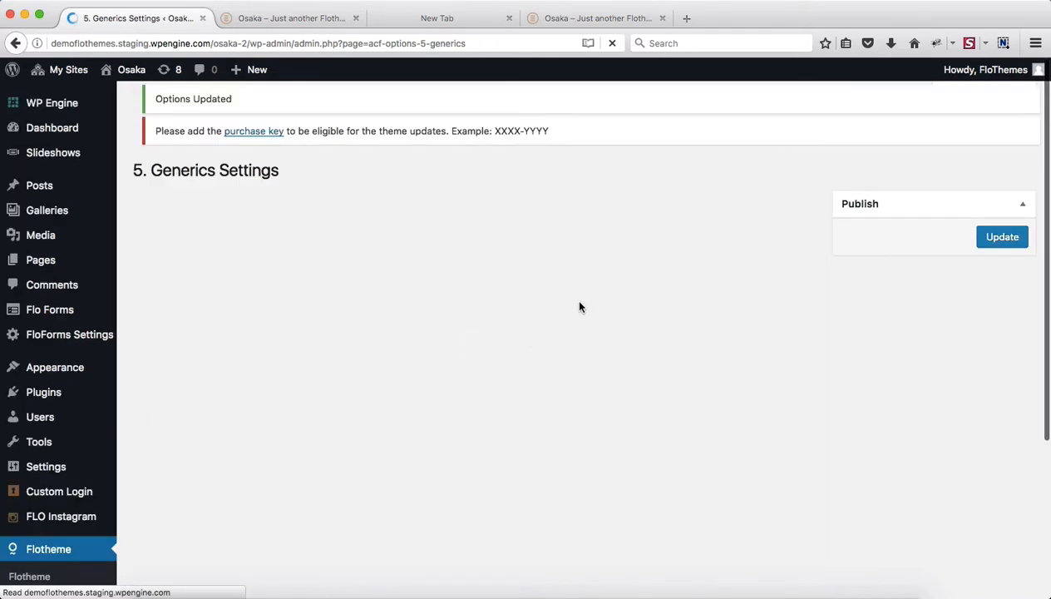
pyautogui.scroll(-4, 287, 427)
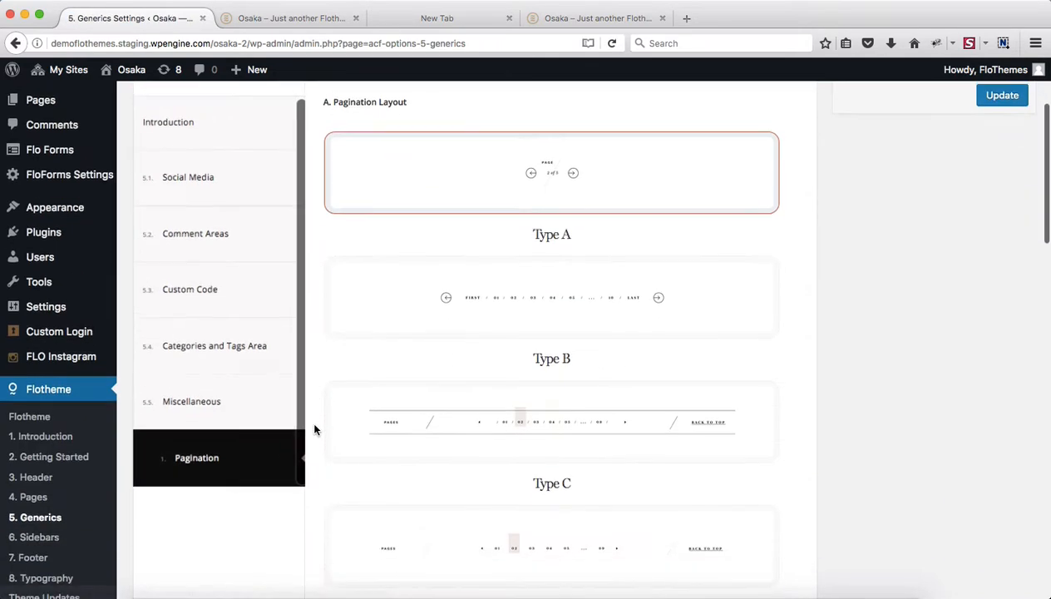
pyautogui.click(508, 426)
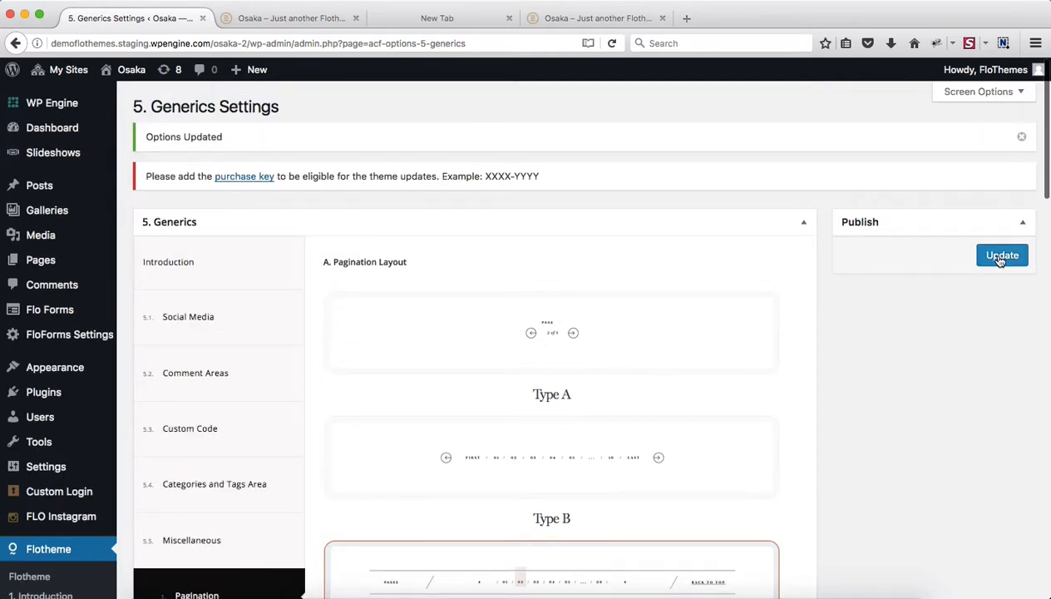
pyautogui.click(1000, 258)
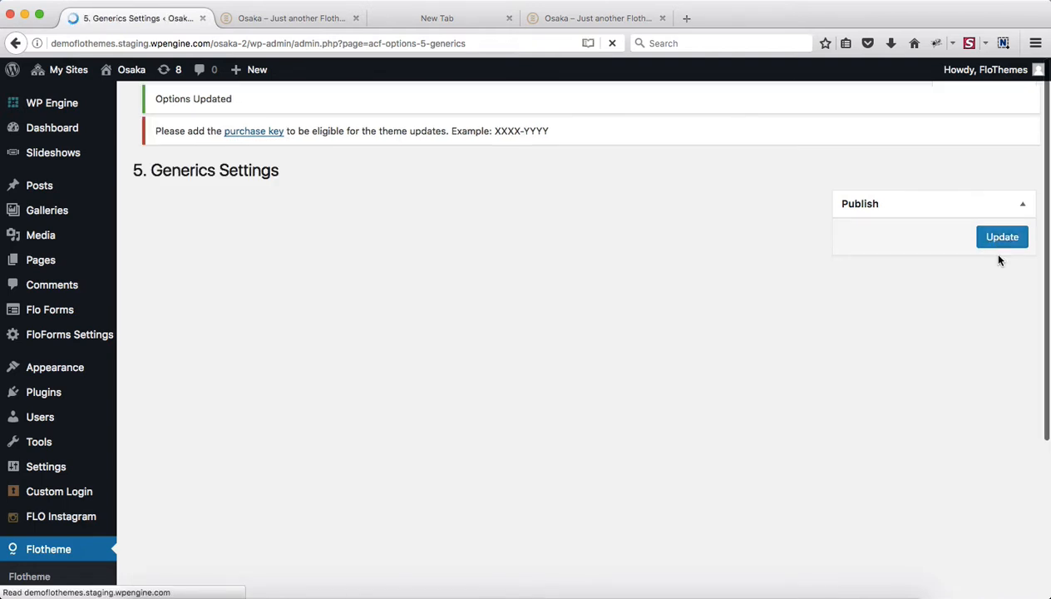
# Reload the Osaka site's homepage and examine its buttons, sections and overall styling from the header down and back up.
pyautogui.hotkey('ctrl', 'Tab')
pyautogui.press('super+r')
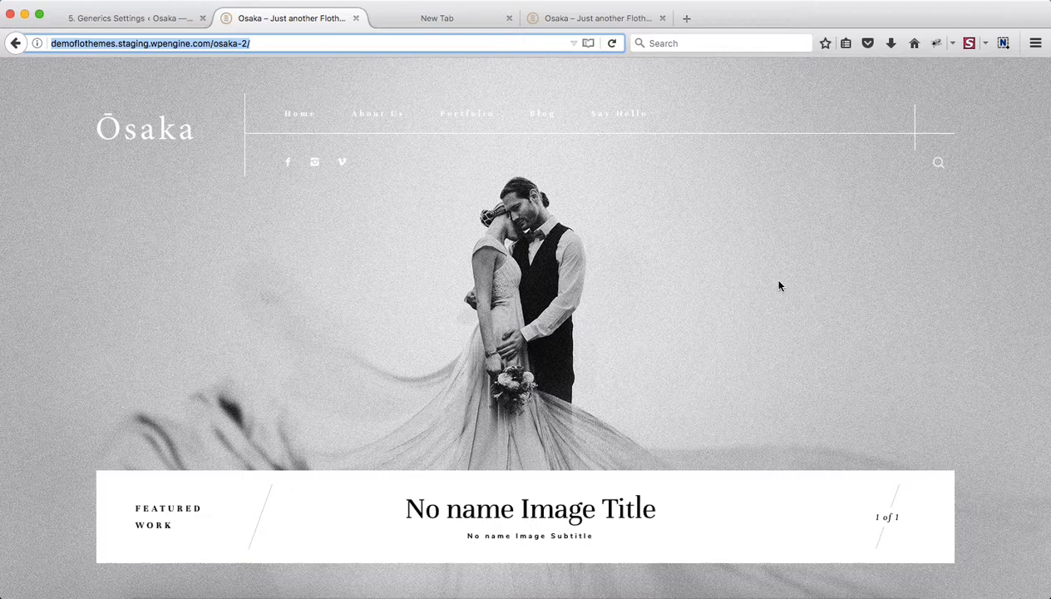
pyautogui.scroll(-10, 779, 286)
pyautogui.scroll(-5, 779, 286)
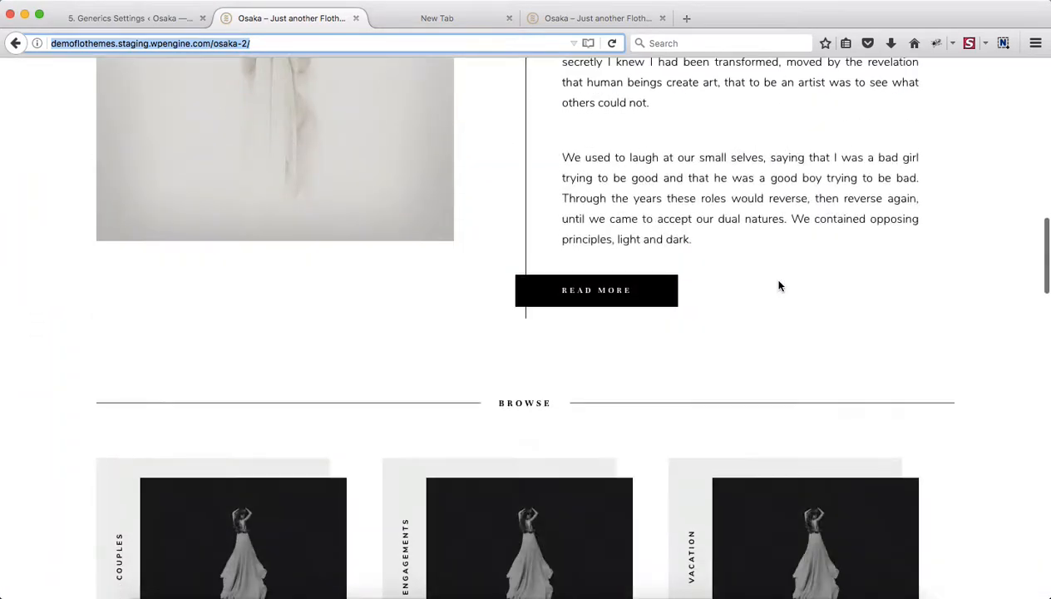
pyautogui.scroll(-10, 570, 382)
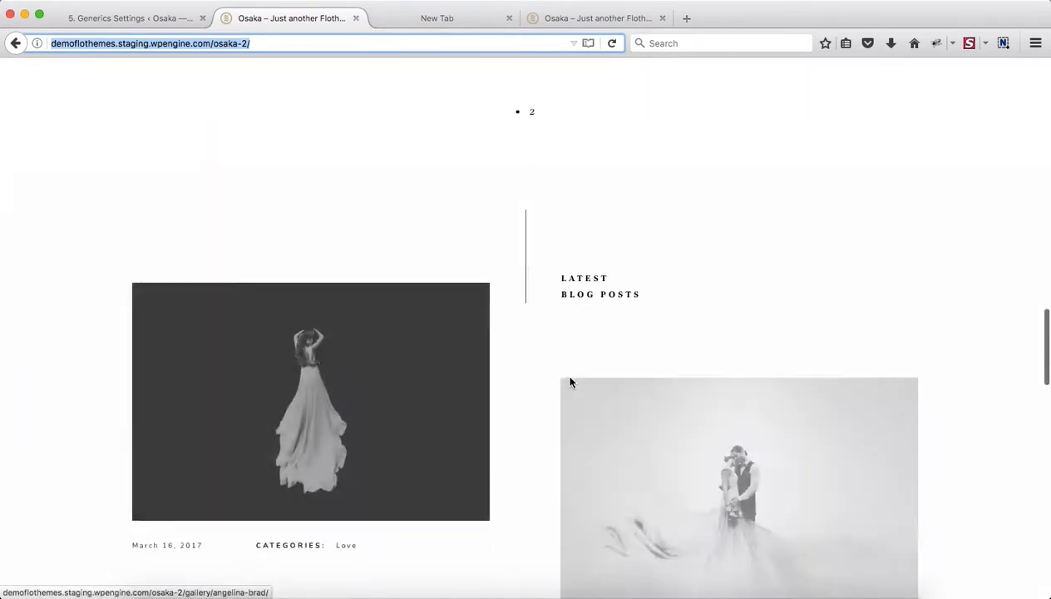
pyautogui.scroll(-15, 475, 471)
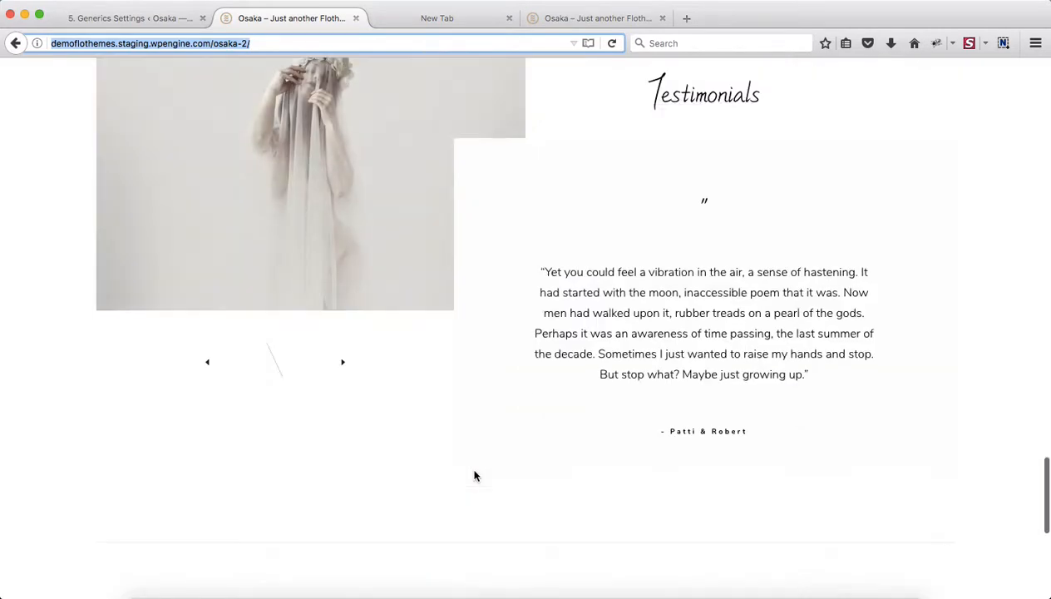
pyautogui.scroll(-2, 475, 475)
pyautogui.scroll(20, 475, 475)
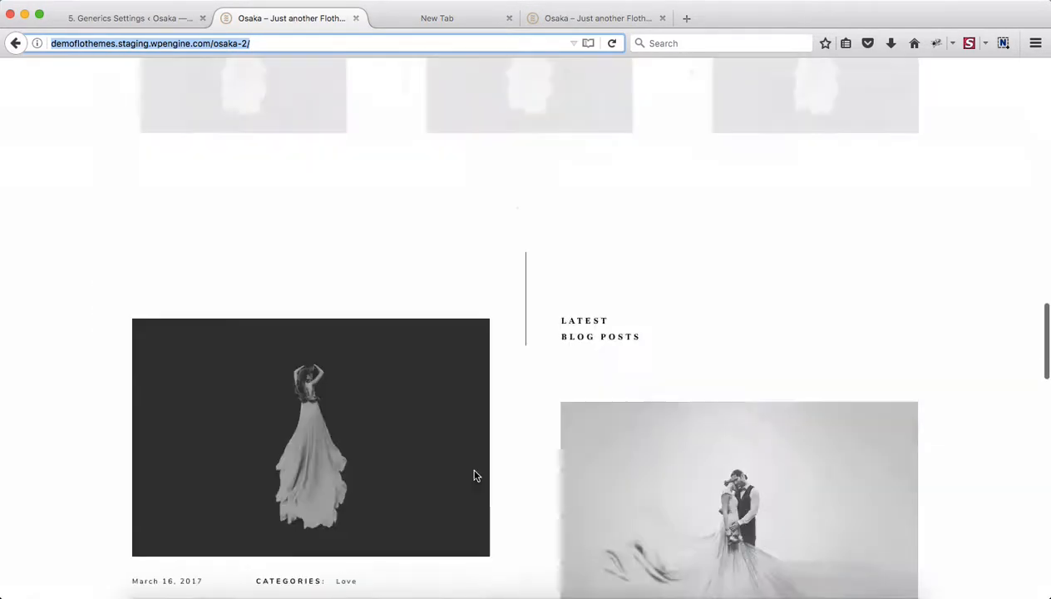
pyautogui.scroll(4, 475, 476)
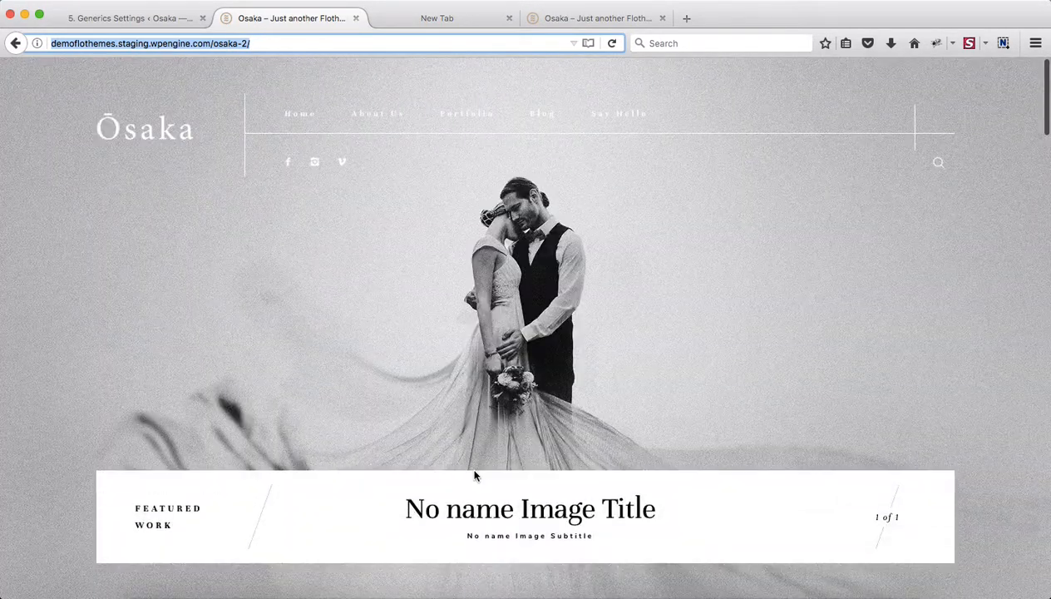